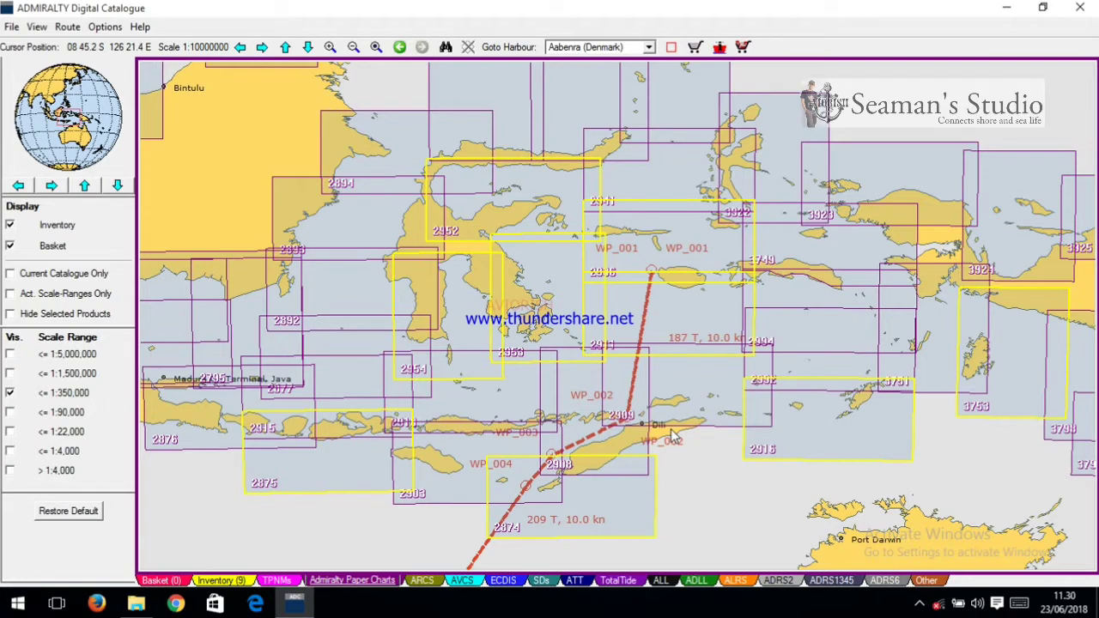
# Hide the inventory chart outlines on the map and show them again
pyautogui.click(10, 225)
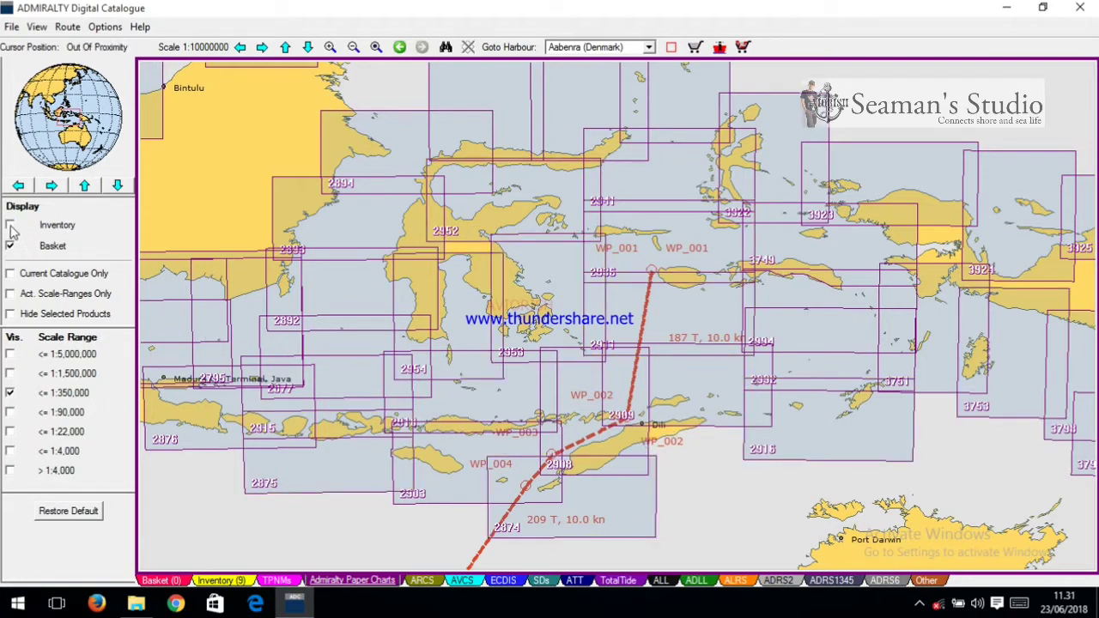
pyautogui.click(11, 225)
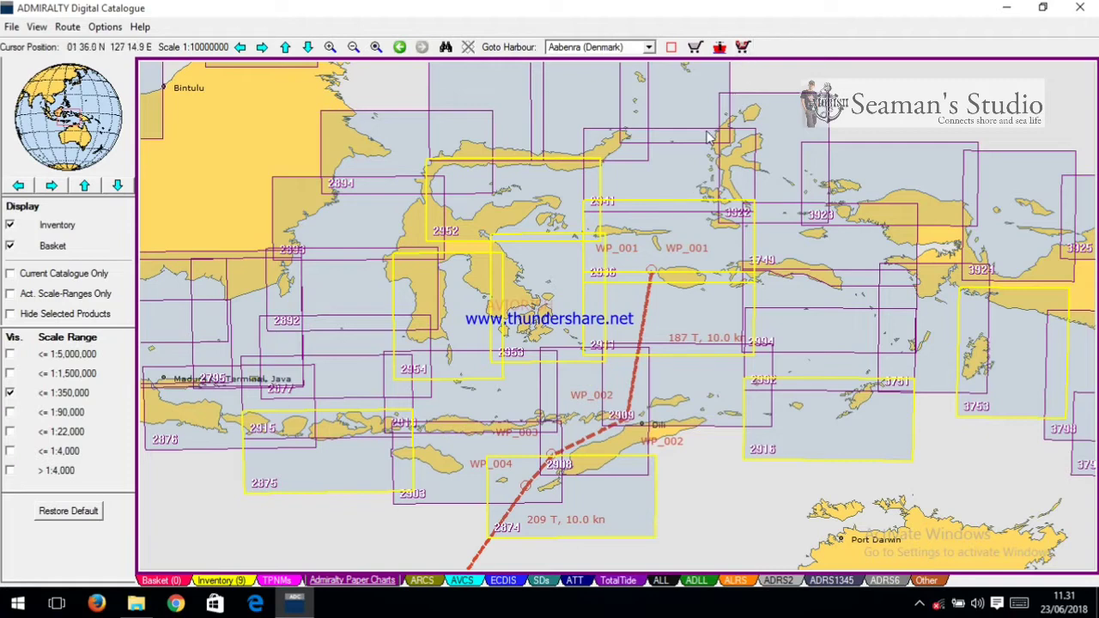
# Add the paper charts along the route to the basket and highlight those already held in the inventory
pyautogui.click(743, 50)
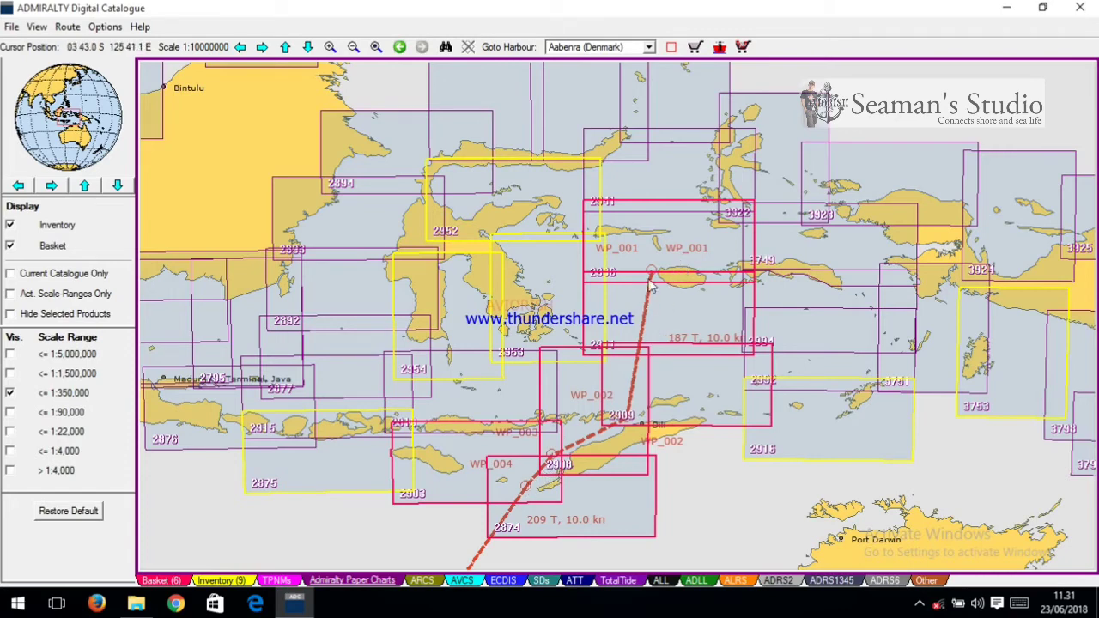
pyautogui.click(695, 48)
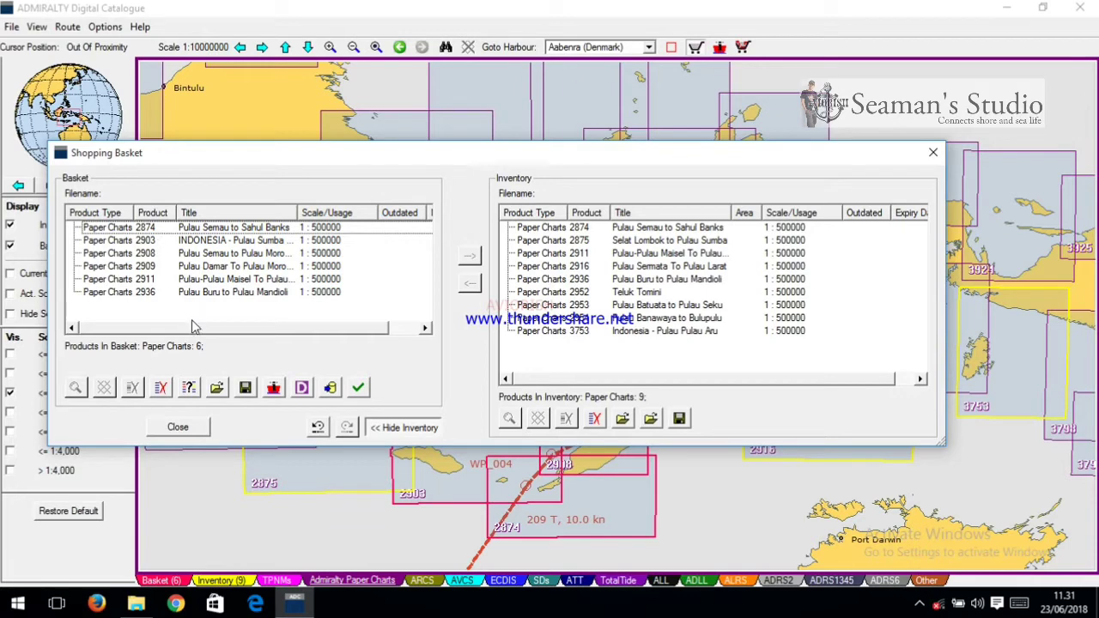
pyautogui.click(190, 388)
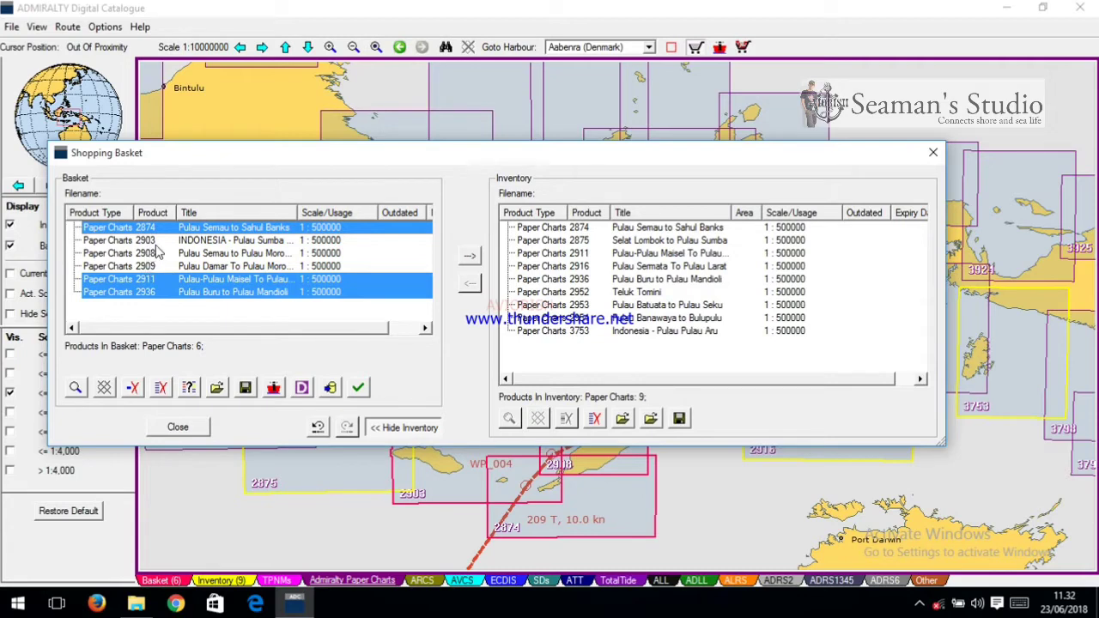
pyautogui.click(180, 429)
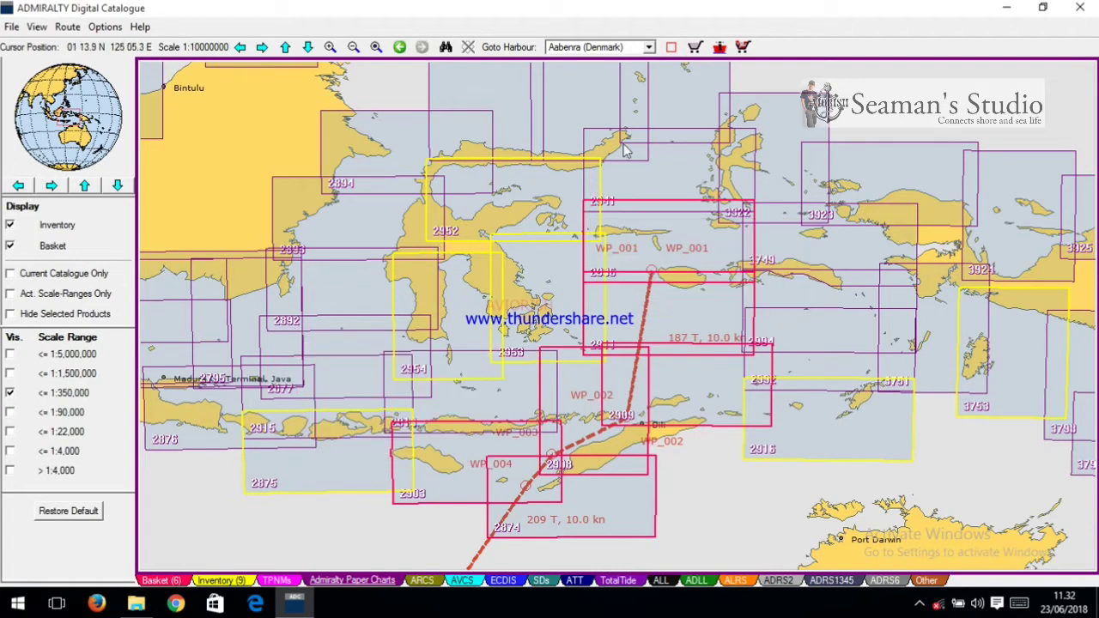
# Clear all charts from both the inventory and the shopping basket, leaving both lists empty
pyautogui.moveTo(624, 151)
pyautogui.click(696, 48)
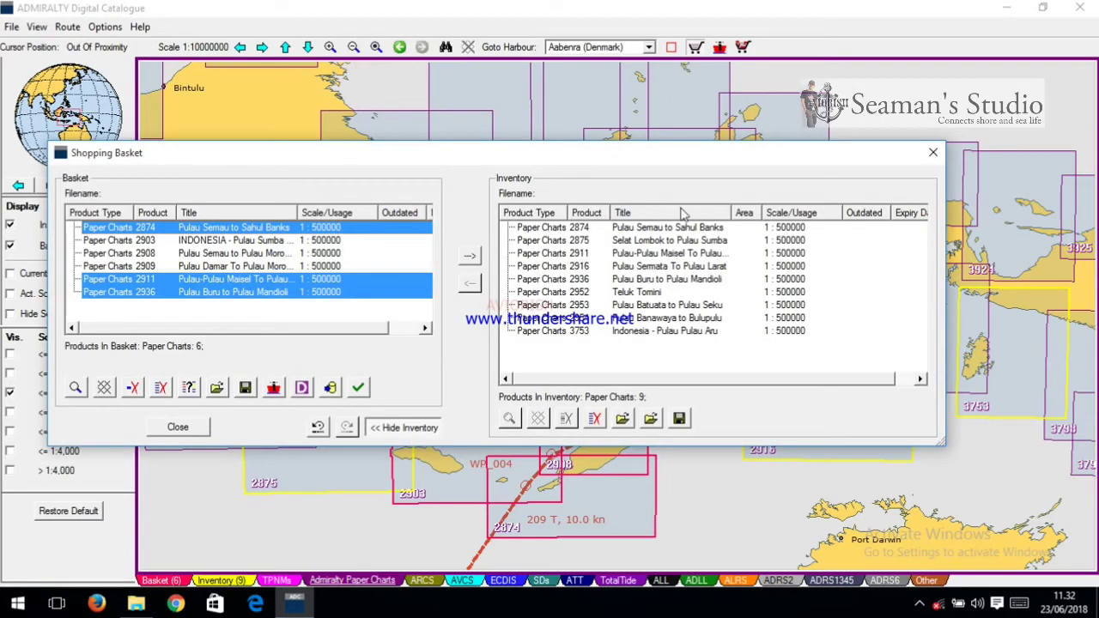
pyautogui.click(595, 418)
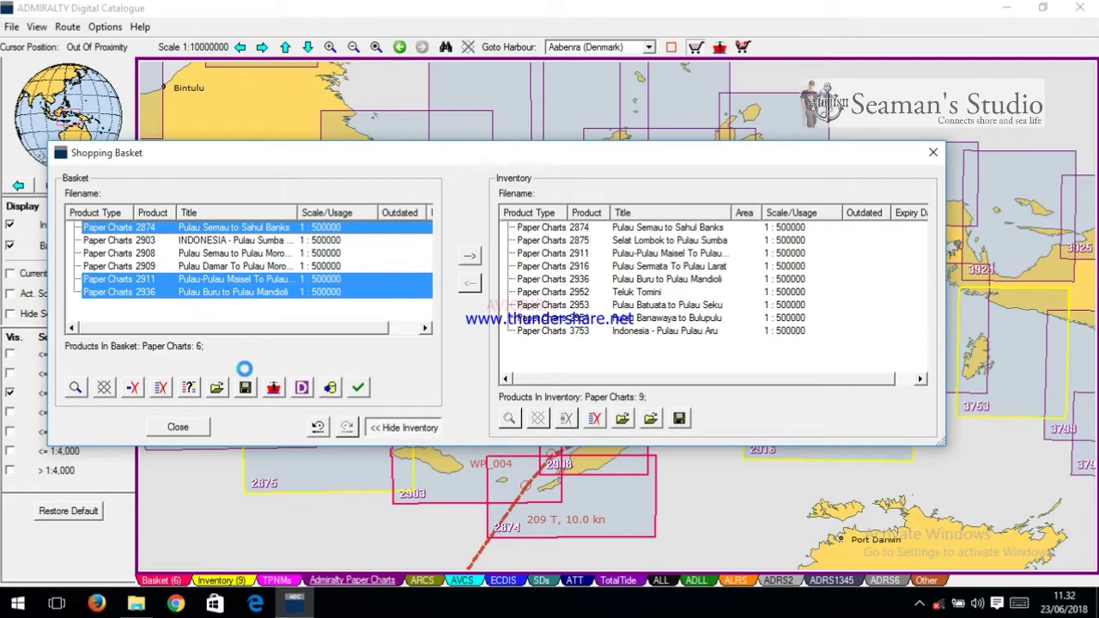
pyautogui.click(163, 389)
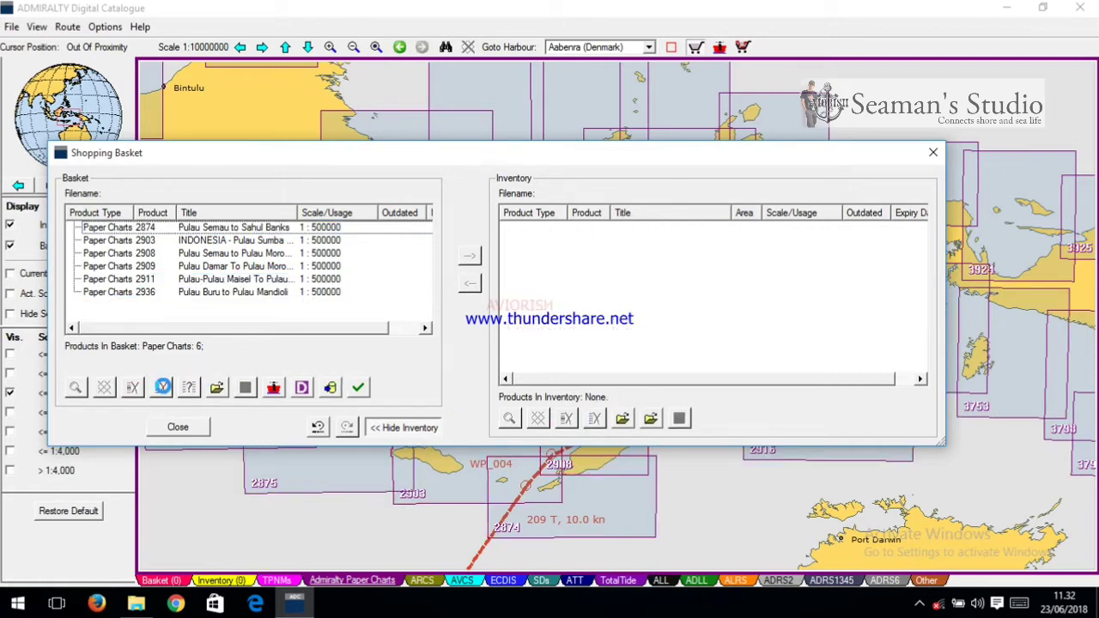
pyautogui.click(934, 154)
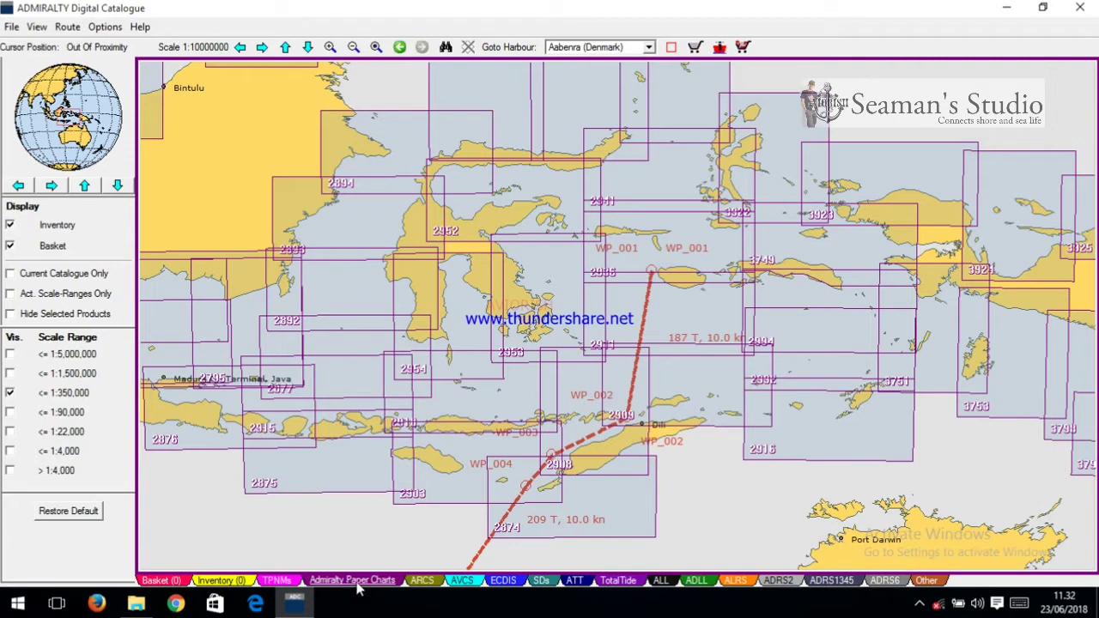
# View the AVCS, Sailing Directions, Tide Tables and List of Lights coverage along the route, ending on the paper charts
pyautogui.click(461, 581)
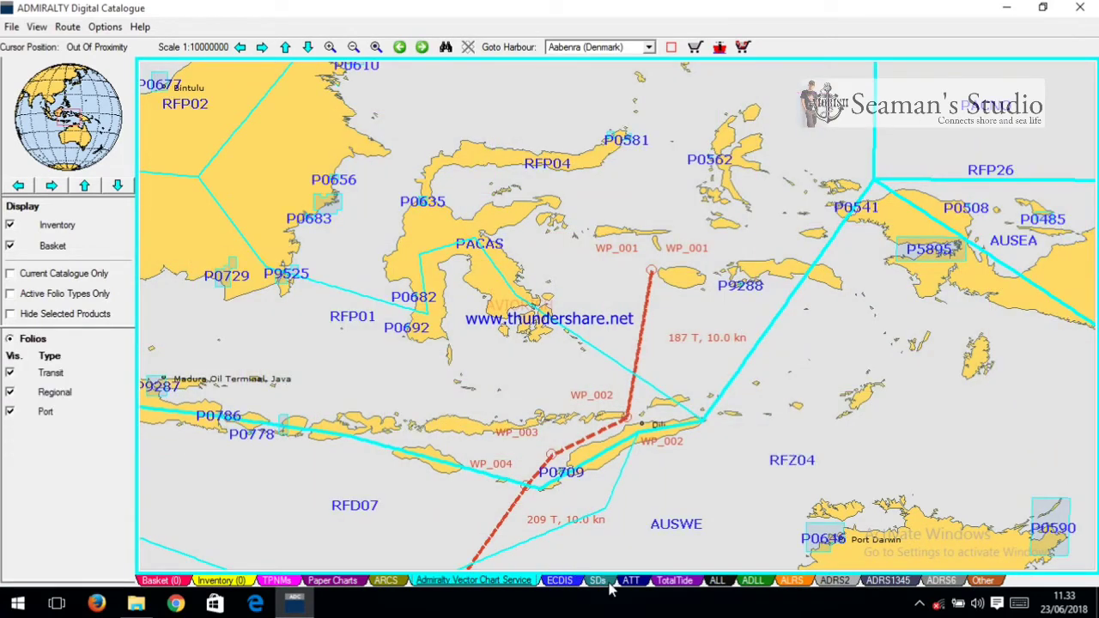
pyautogui.click(603, 582)
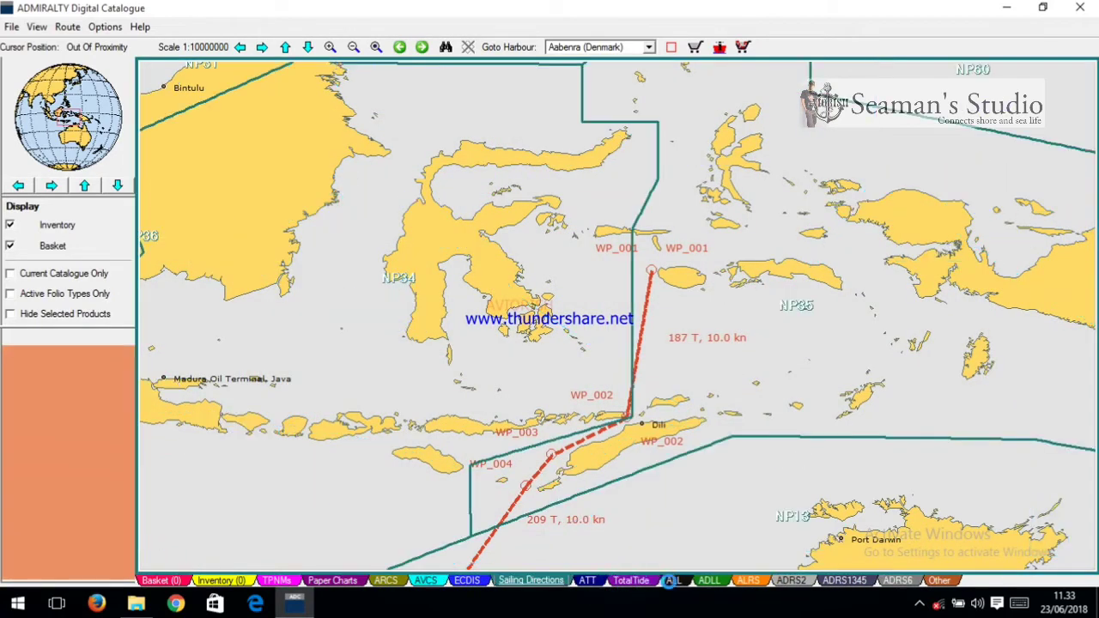
pyautogui.click(589, 581)
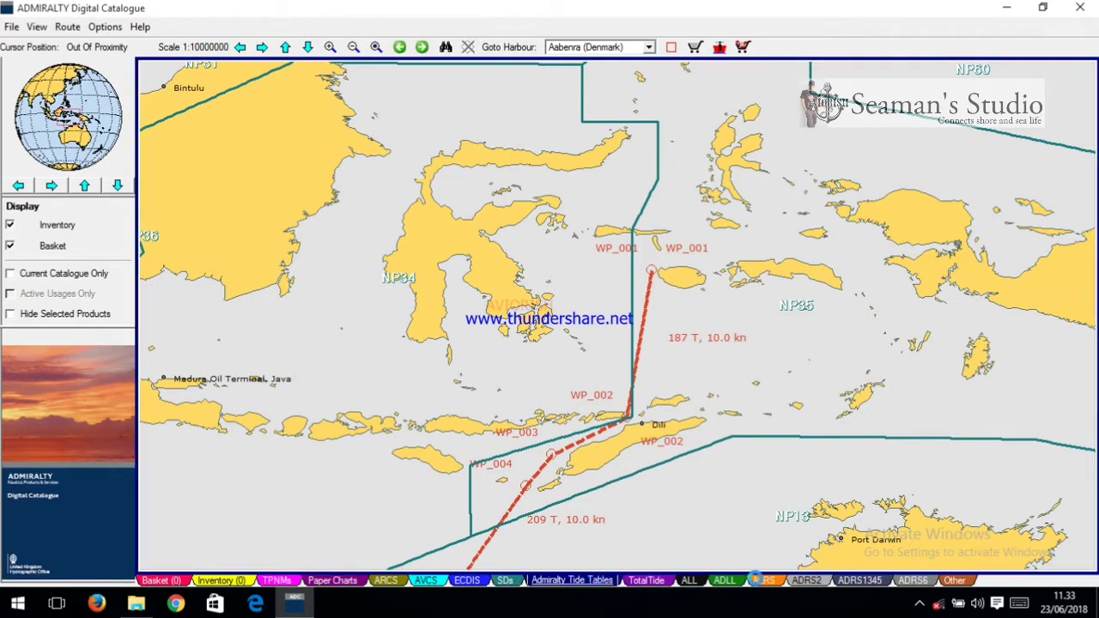
pyautogui.click(692, 581)
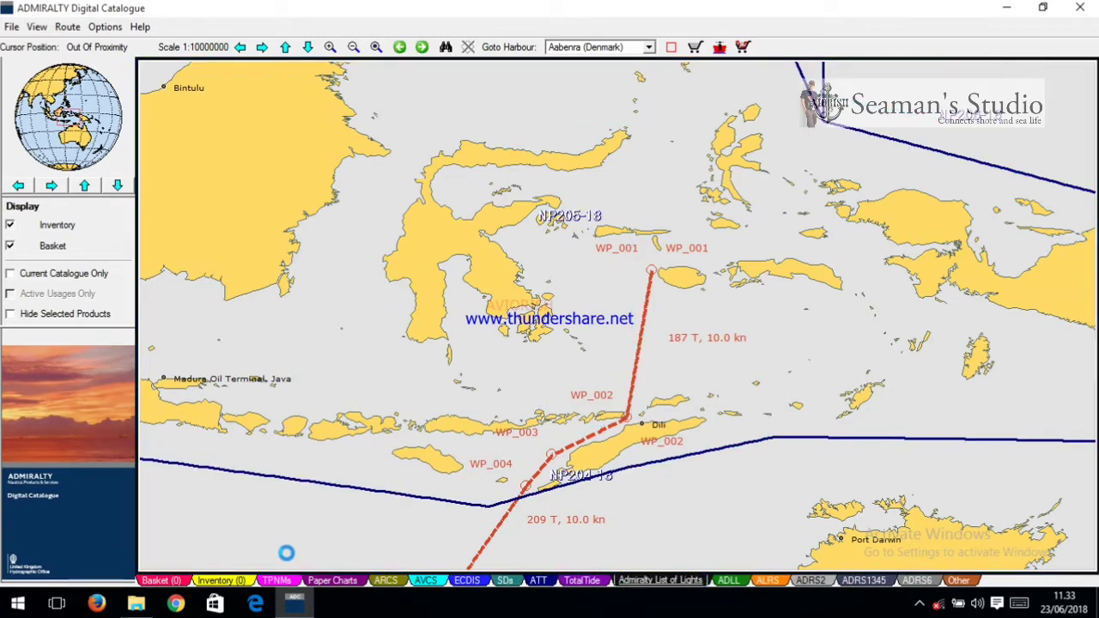
pyautogui.click(332, 582)
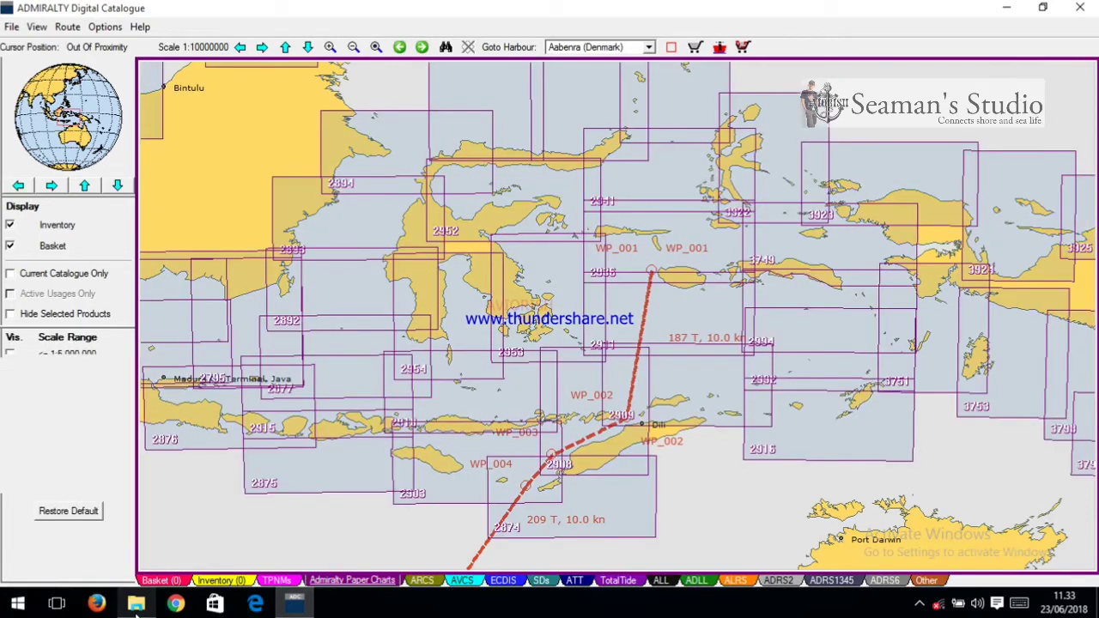
# Switch to File Explorer, open the Paper Chart text file in CONTOH MENTAHAN and review its chart numbers
pyautogui.click(136, 603)
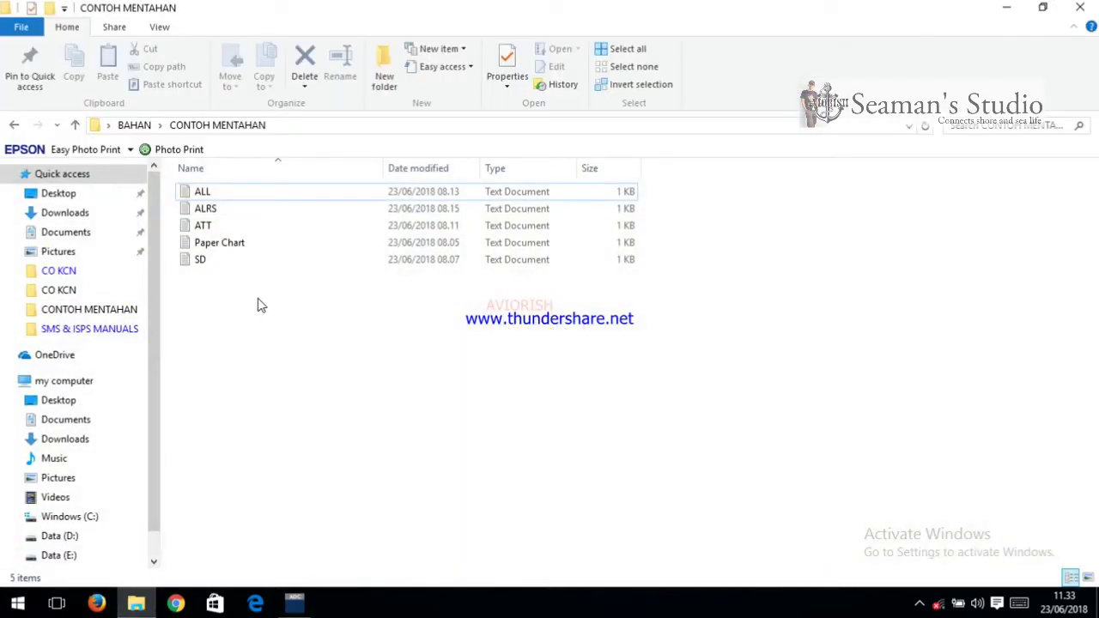
pyautogui.click(228, 249)
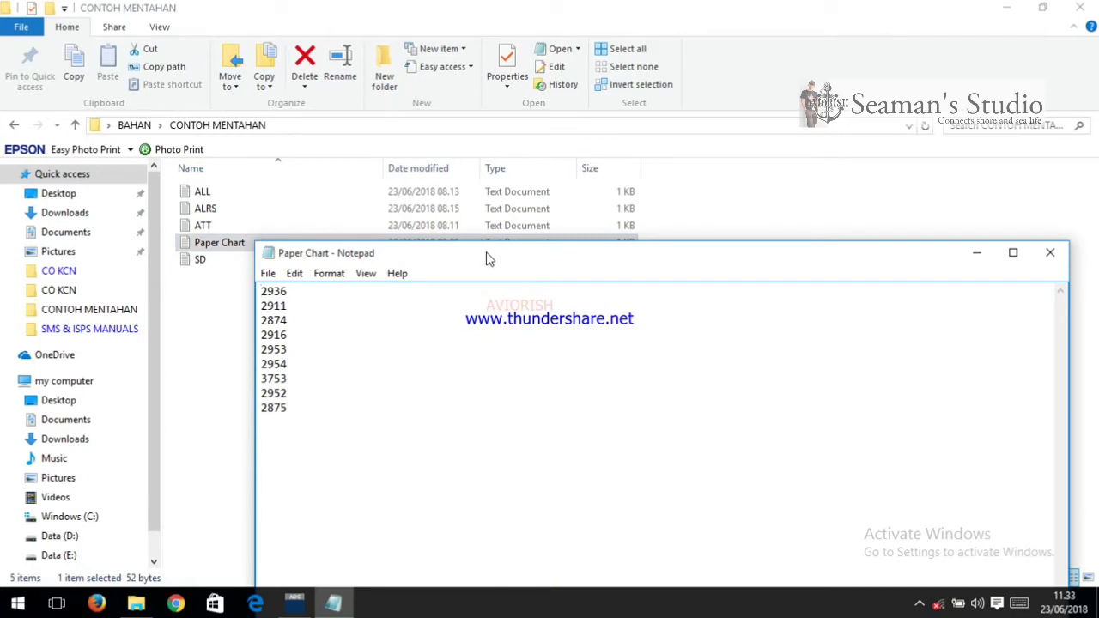
pyautogui.moveTo(486, 258); pyautogui.dragTo(363, 147)
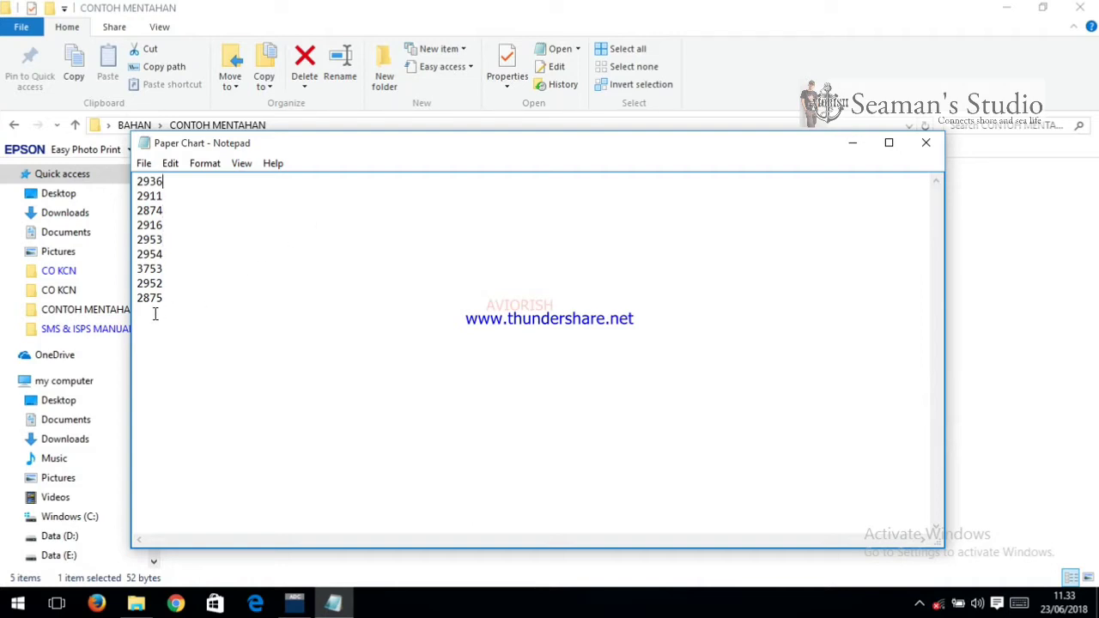
pyautogui.moveTo(172, 297); pyautogui.dragTo(126, 161)
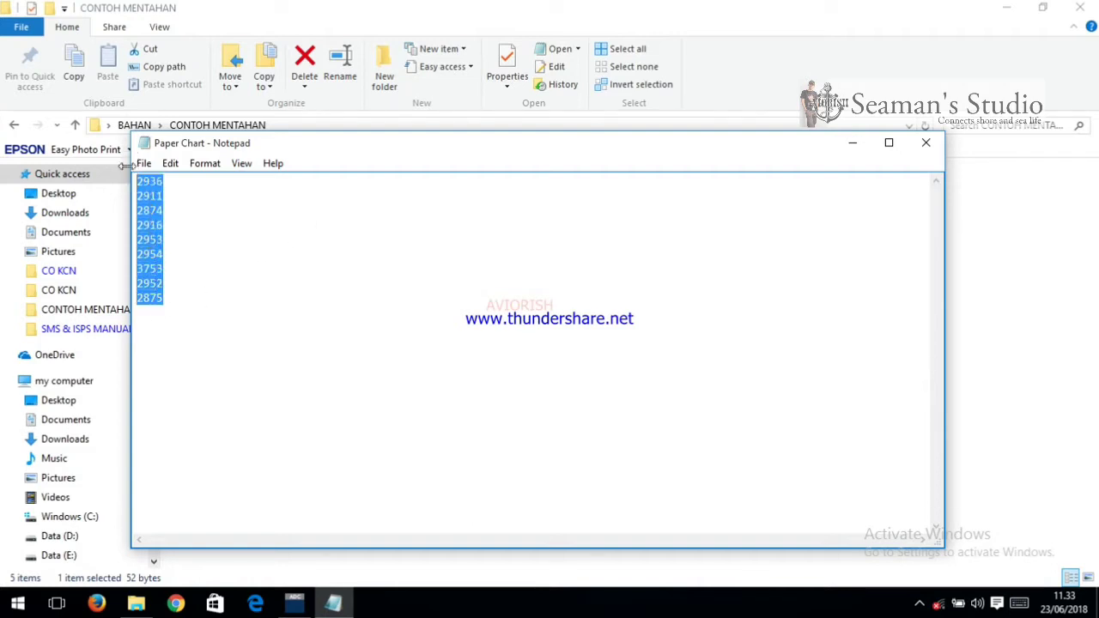
pyautogui.click(280, 240)
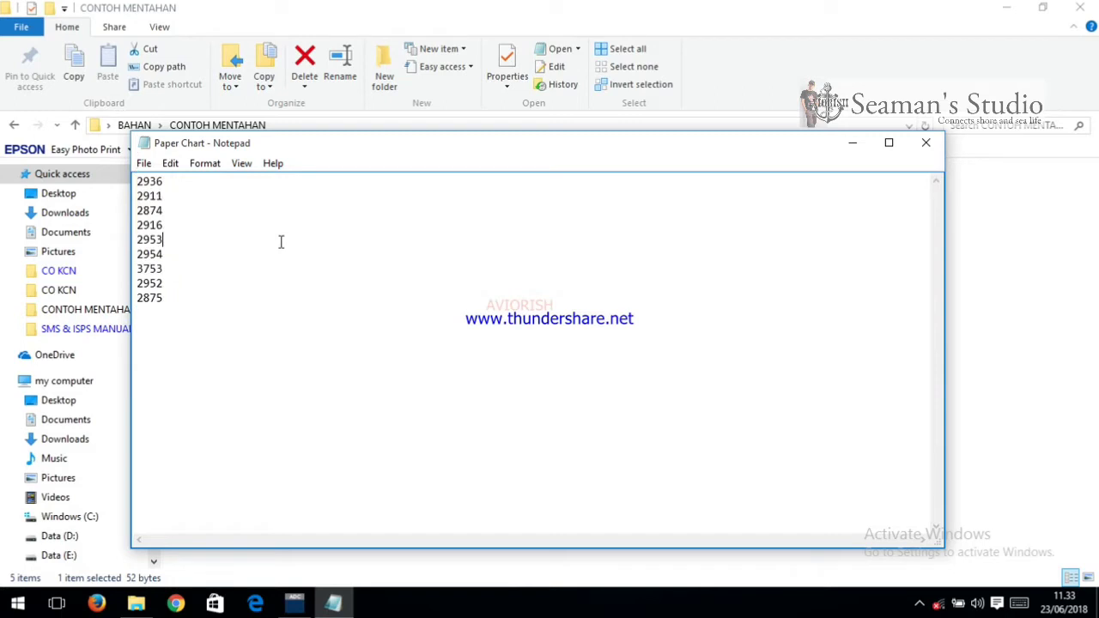
# Save the Paper Chart text file and close it
pyautogui.click(143, 164)
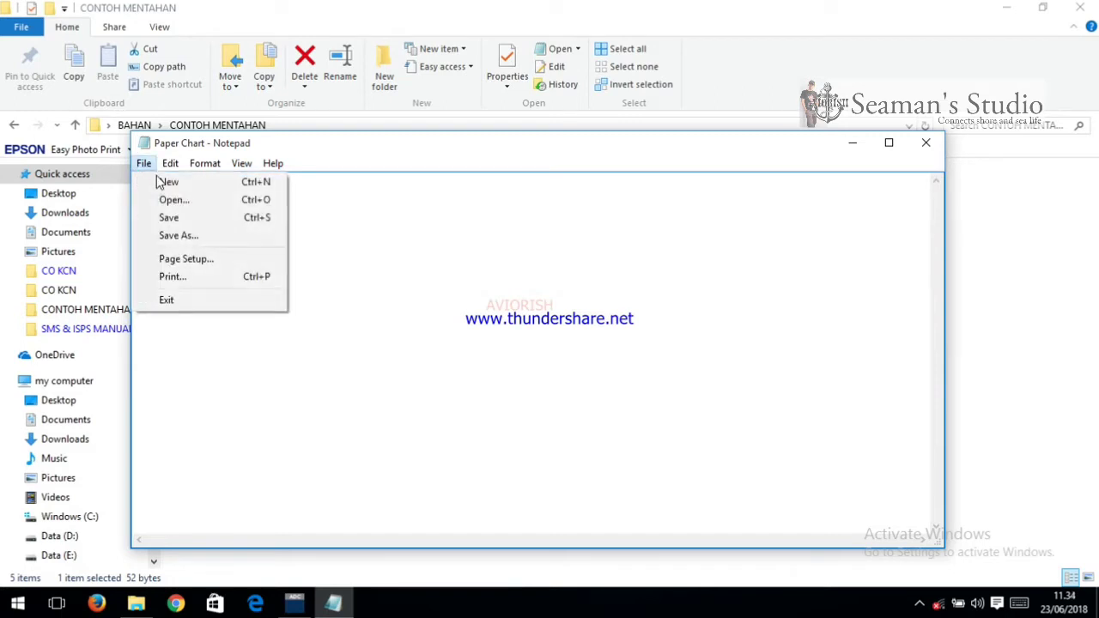
pyautogui.click(174, 222)
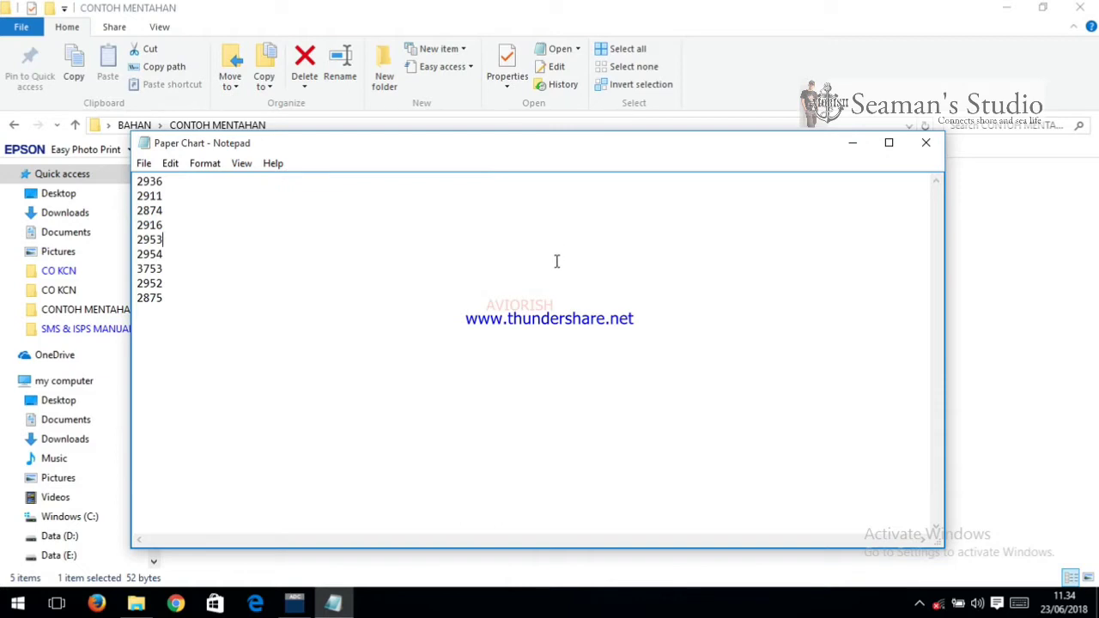
pyautogui.click(926, 146)
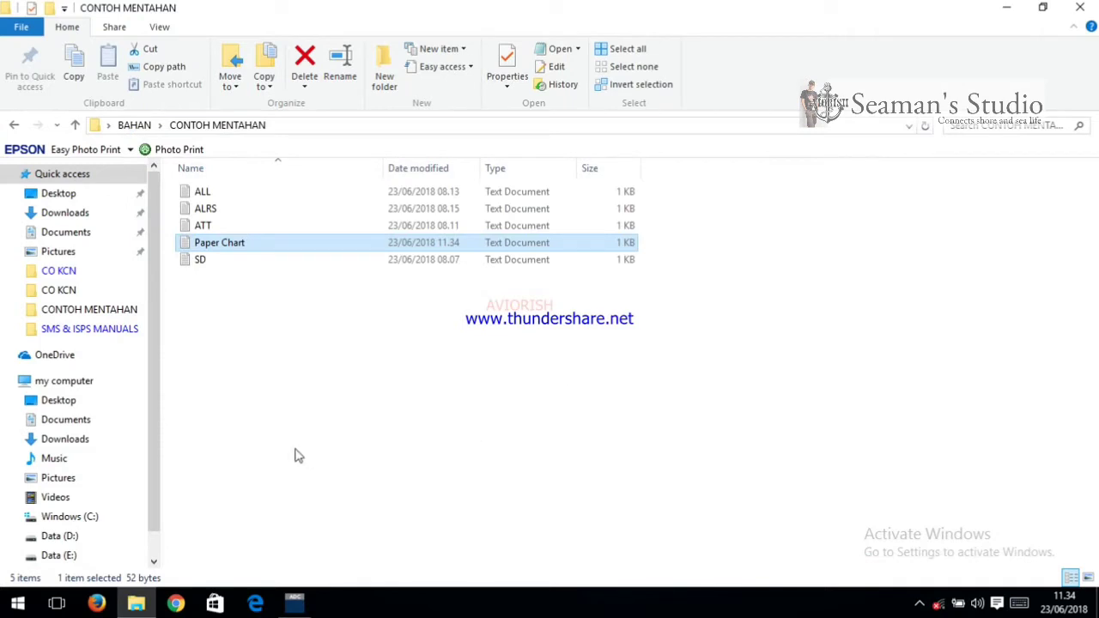
pyautogui.click(212, 258)
pyautogui.click(214, 247)
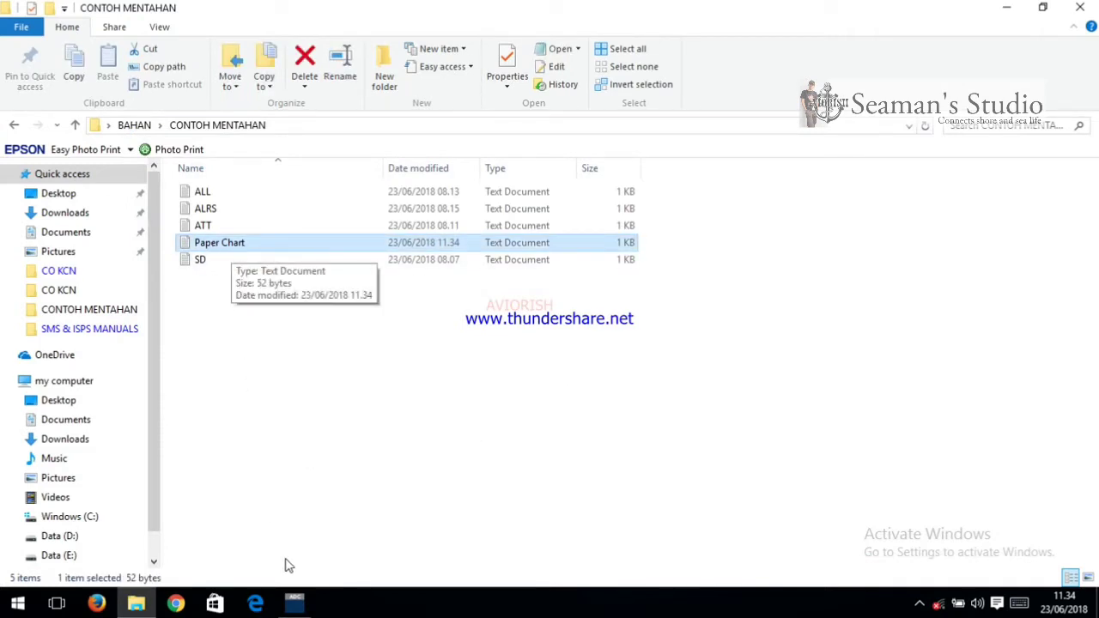
# Return to ADMIRALTY Digital Catalogue and load the Paper Chart text file from CONTOH MENTAHAN for a chart list import
pyautogui.click(297, 603)
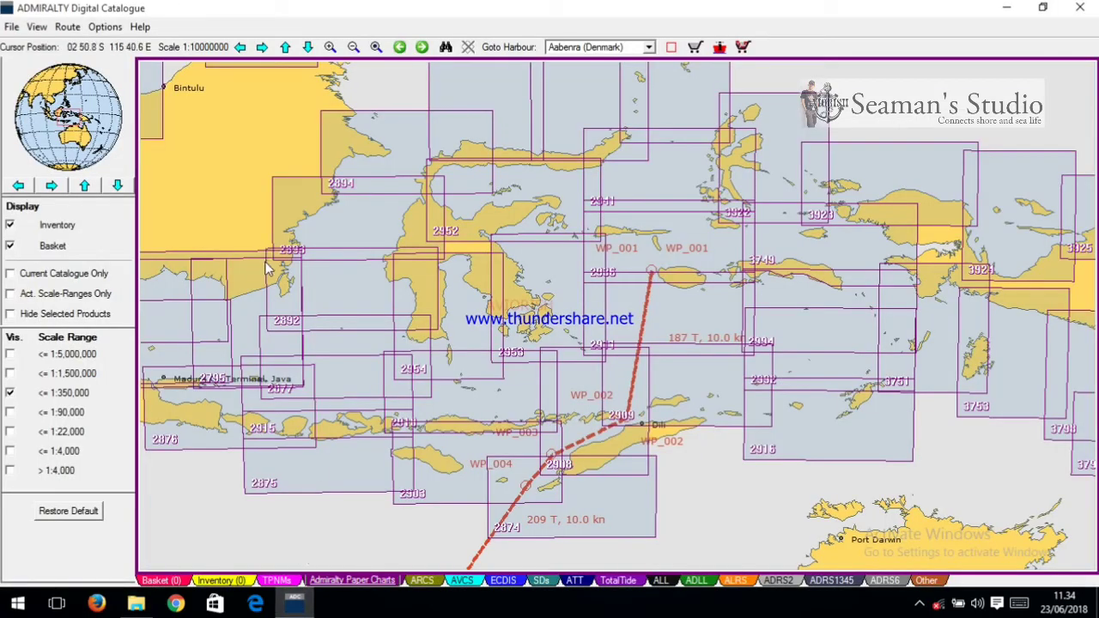
pyautogui.moveTo(266, 268)
pyautogui.click(12, 28)
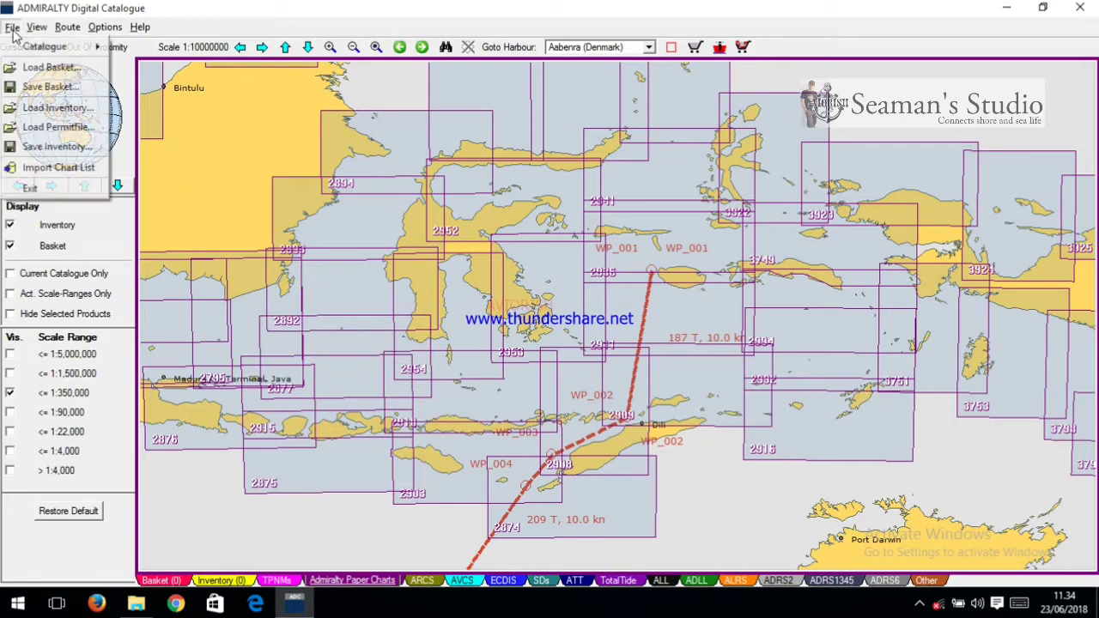
pyautogui.click(52, 167)
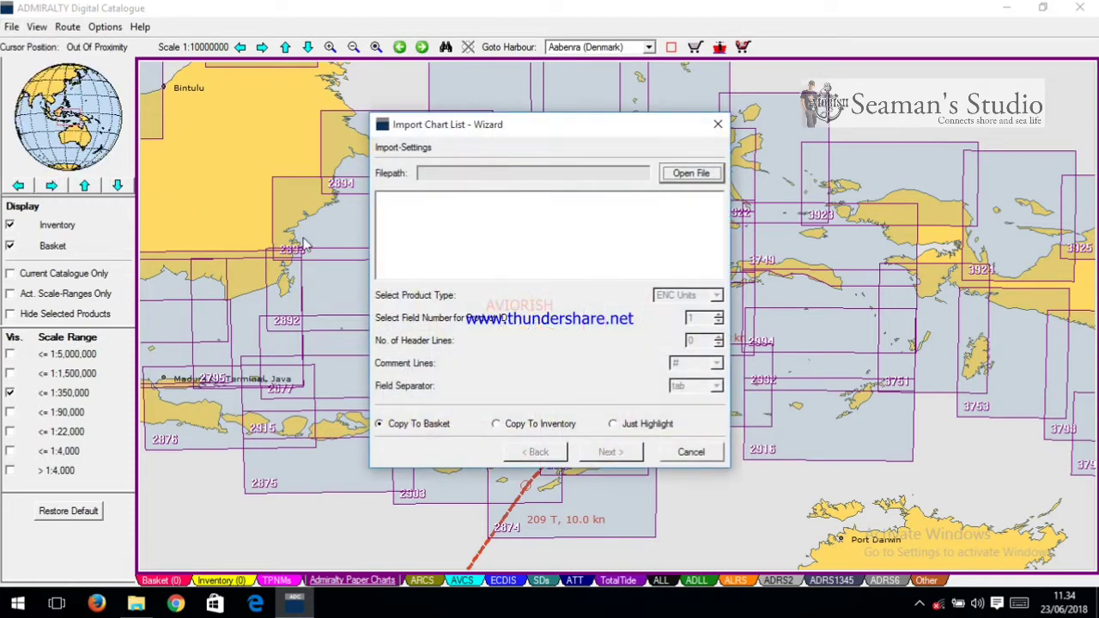
pyautogui.click(679, 174)
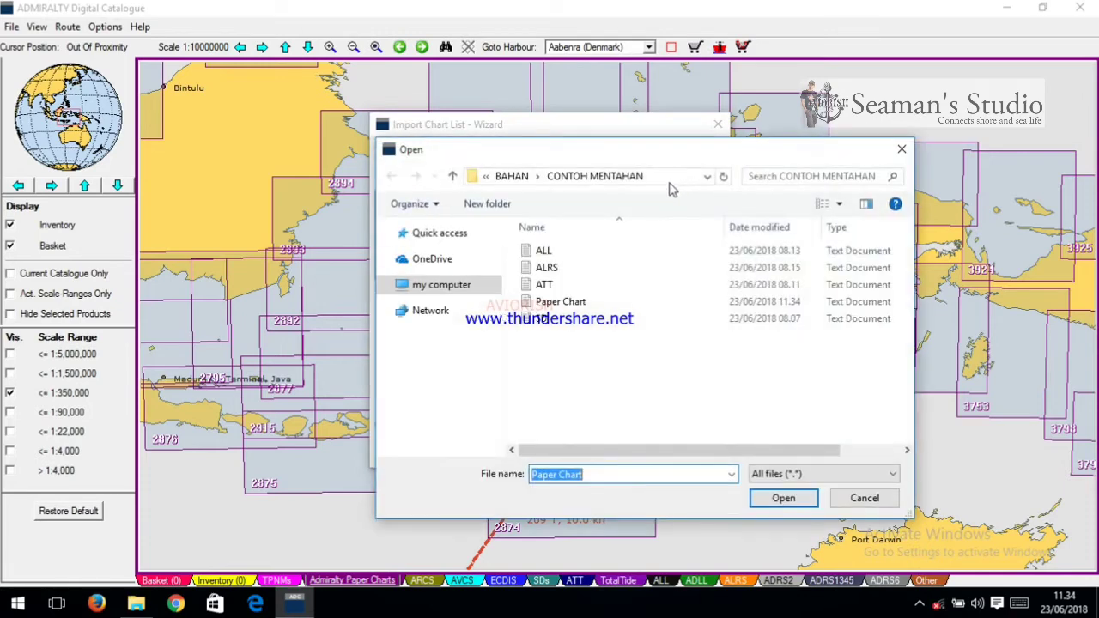
pyautogui.click(563, 302)
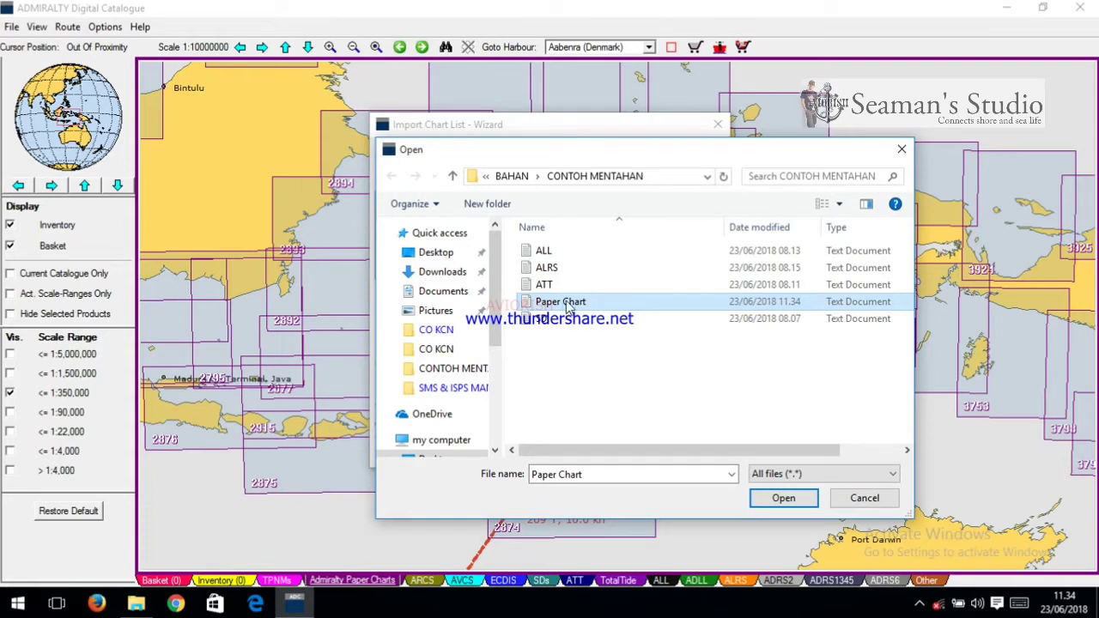
pyautogui.click(773, 496)
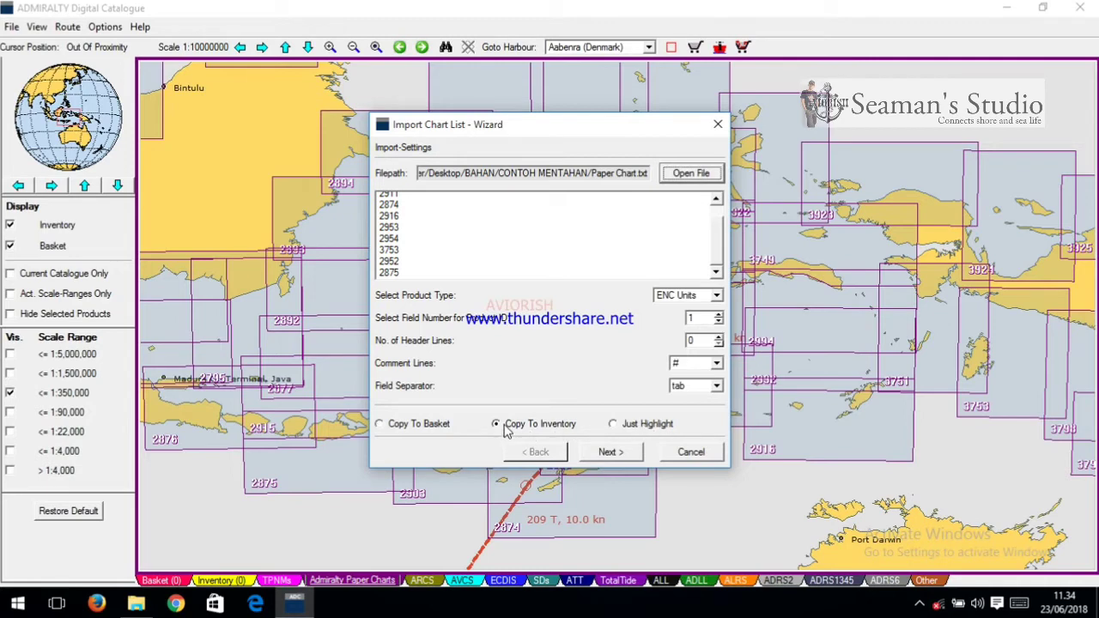
# Import the list into the inventory with product type Paper Charts, and open the shopping basket to check it
pyautogui.click(716, 296)
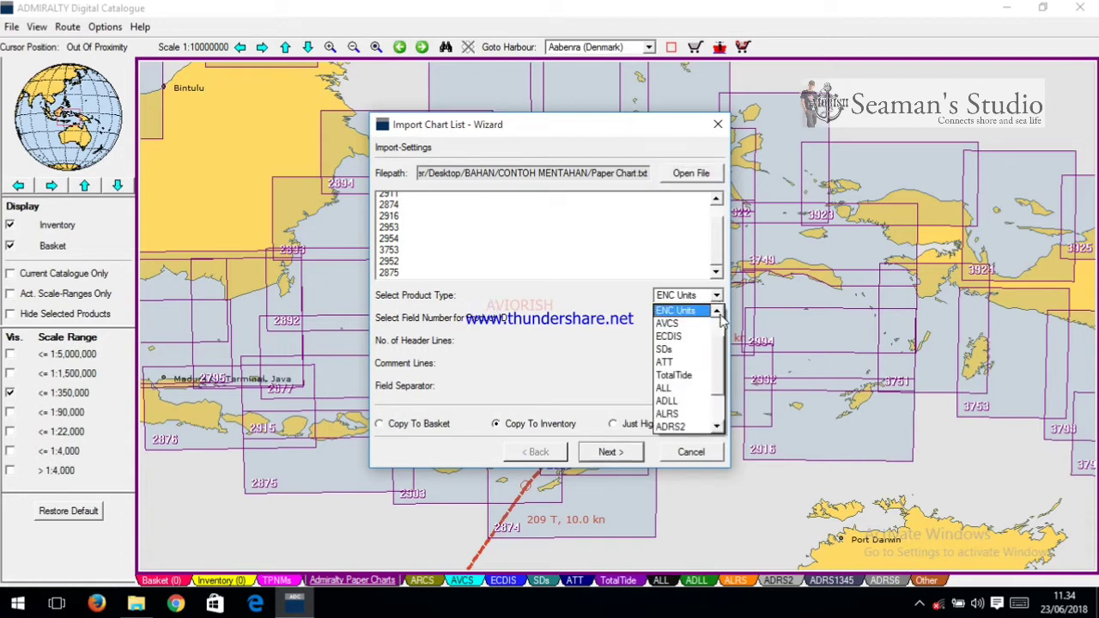
pyautogui.scroll(1, 717, 320)
pyautogui.click(687, 323)
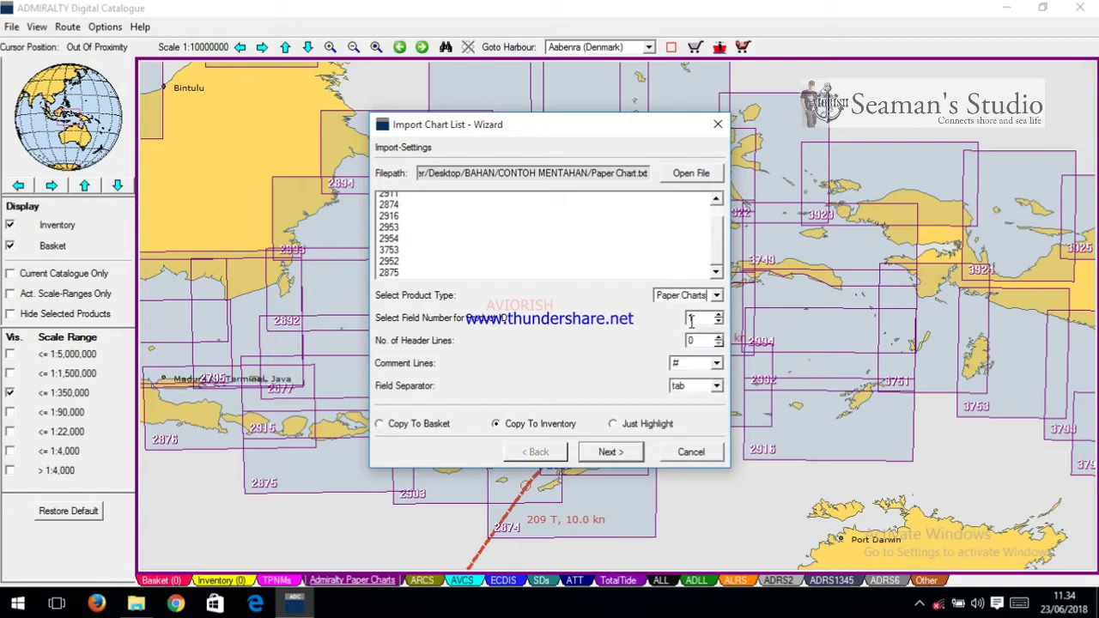
pyautogui.click(611, 452)
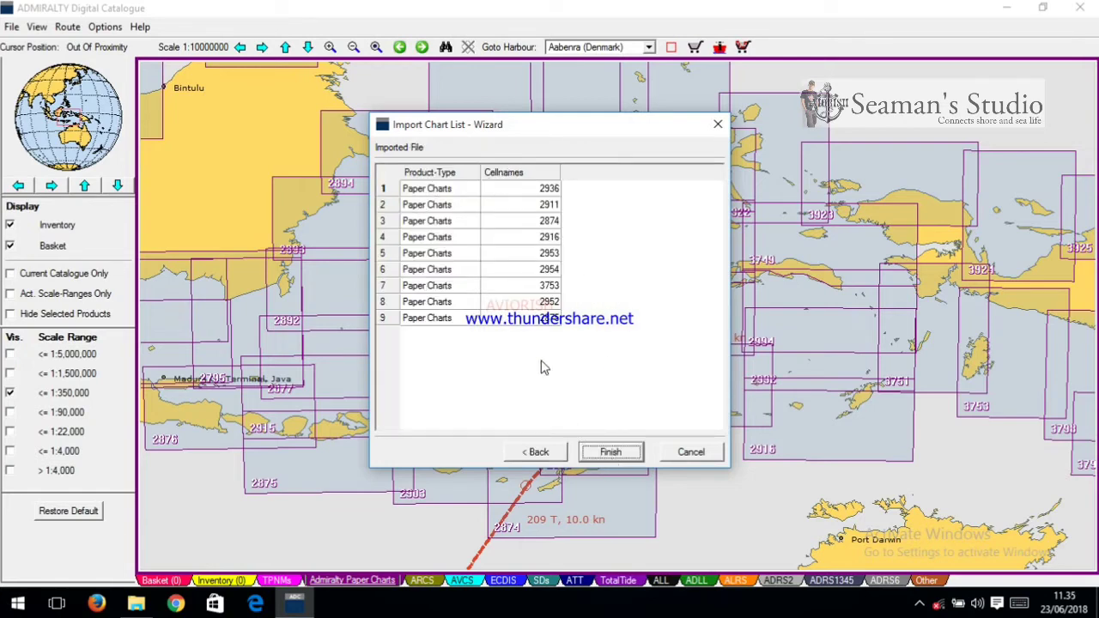
pyautogui.click(611, 452)
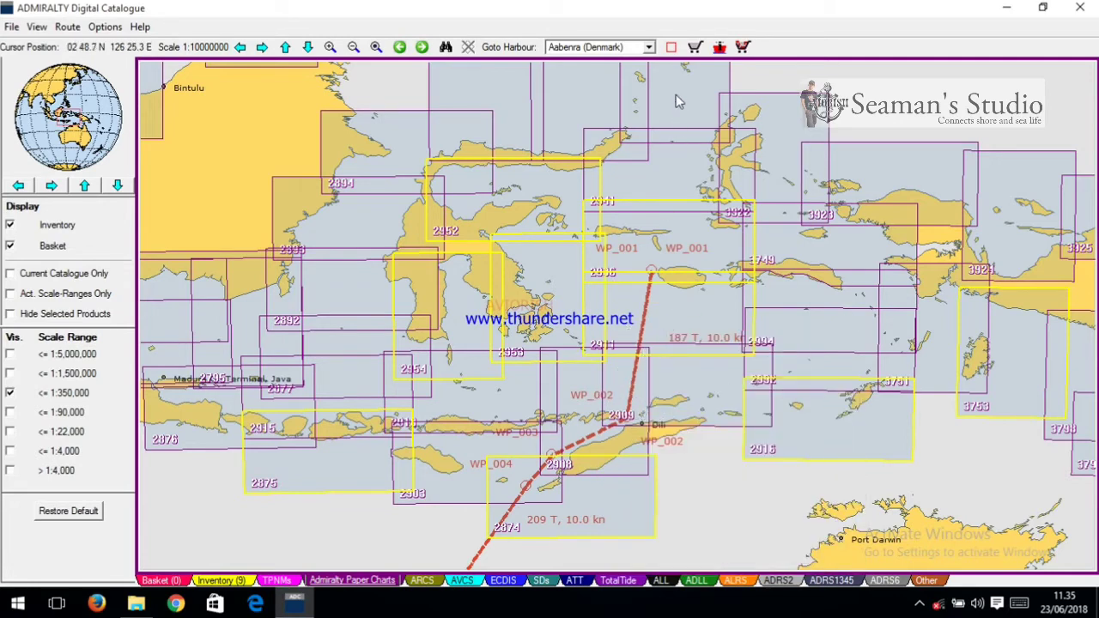
pyautogui.click(696, 48)
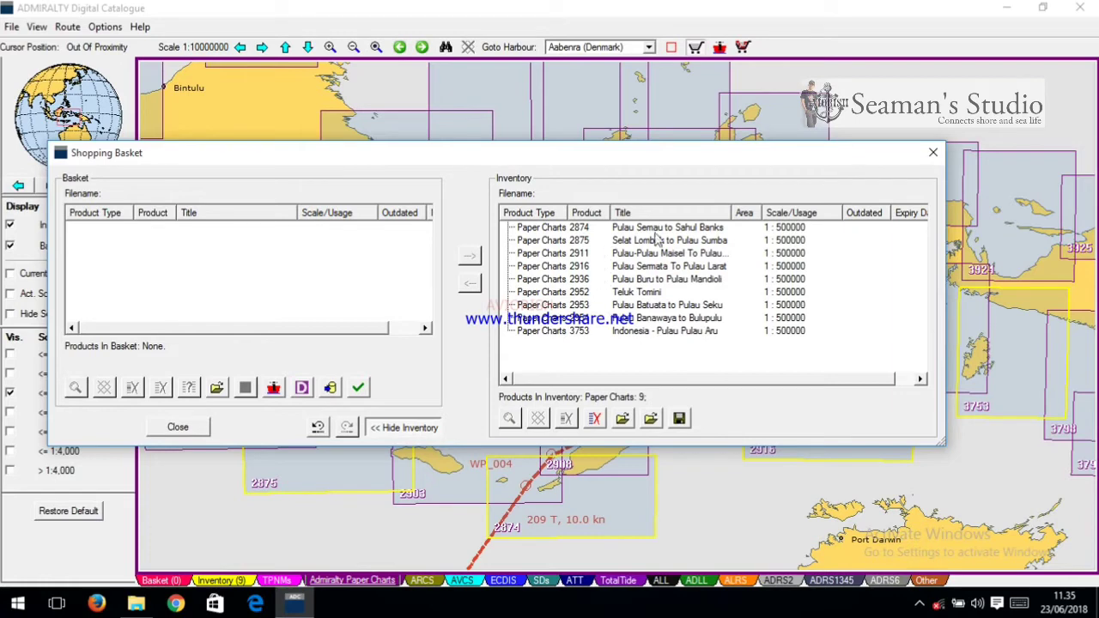
# Save the inventory as Paper Chart INV in the CONTOH INVENTORY folder and close the shopping basket
pyautogui.click(680, 420)
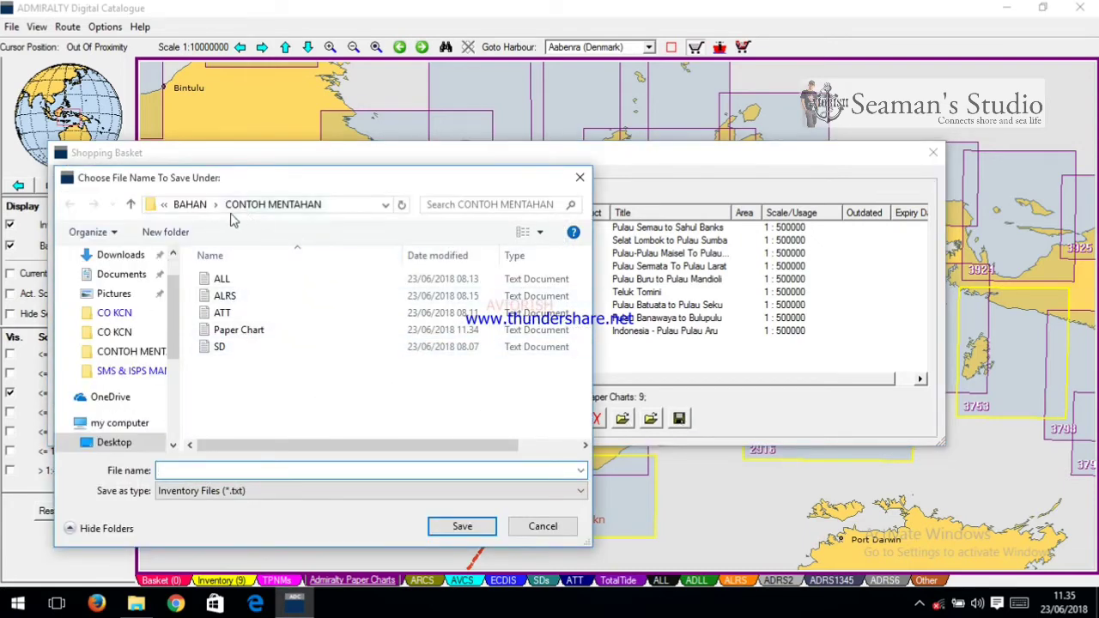
pyautogui.click(199, 208)
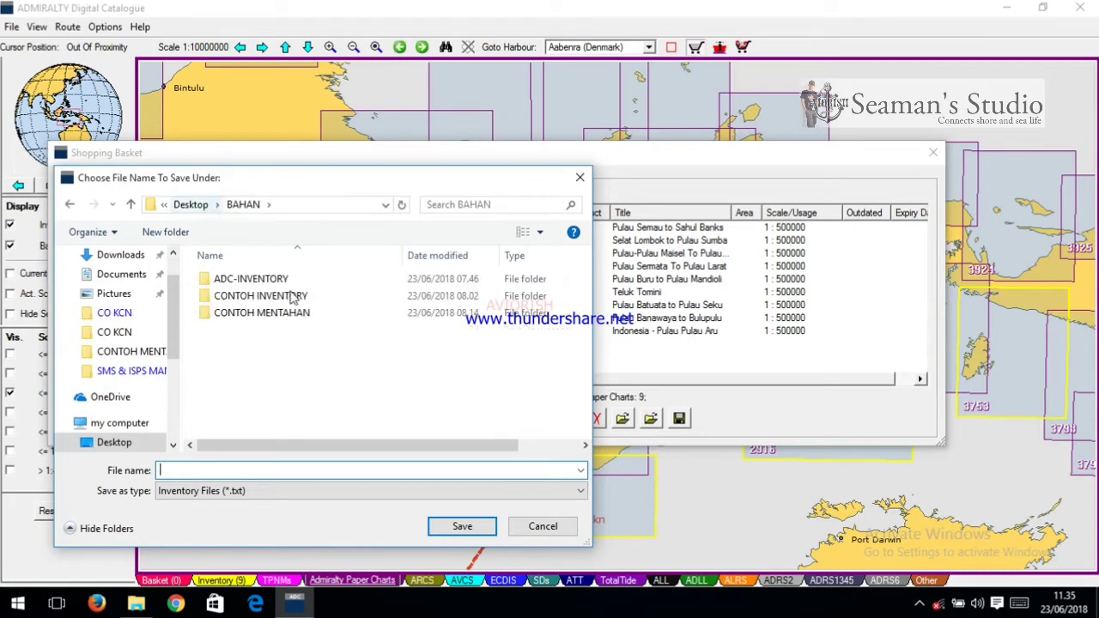
pyautogui.doubleClick(247, 301)
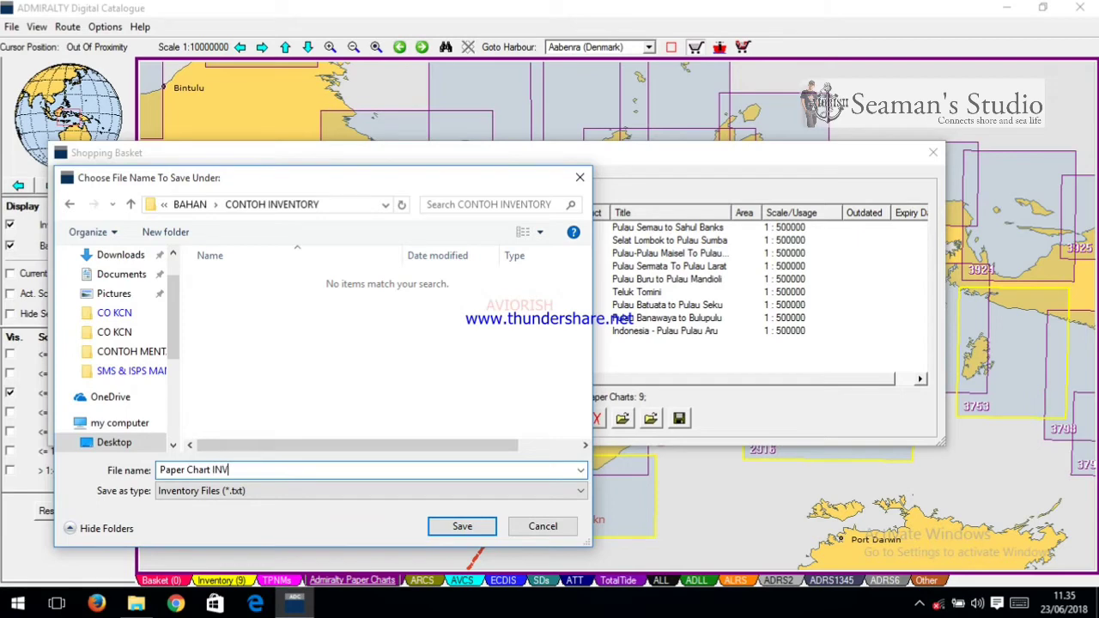
pyautogui.click(460, 526)
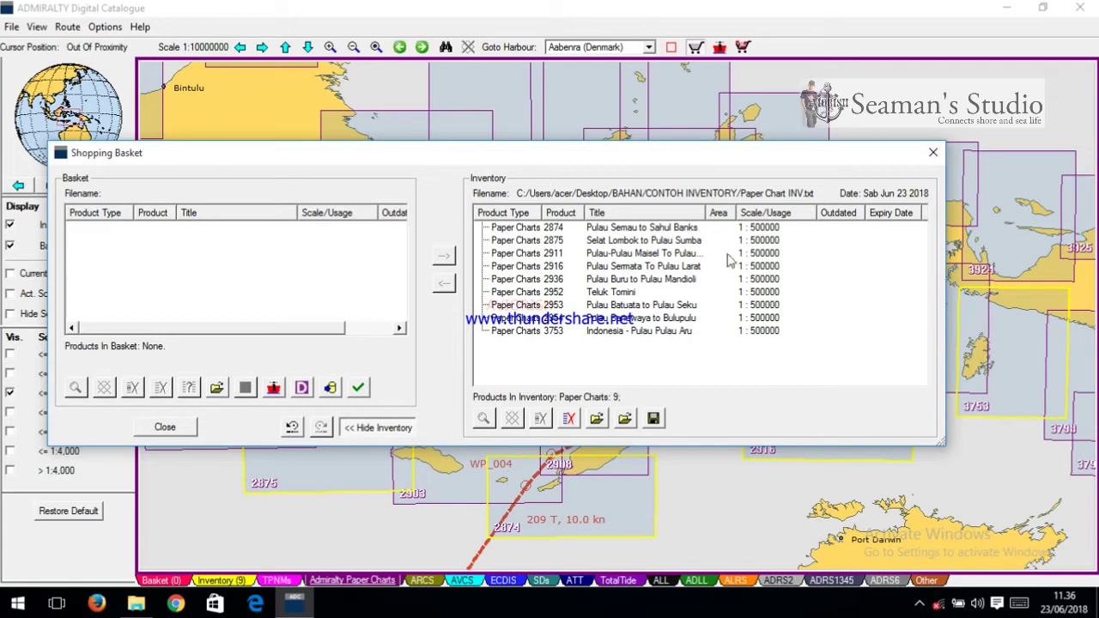
pyautogui.click(932, 154)
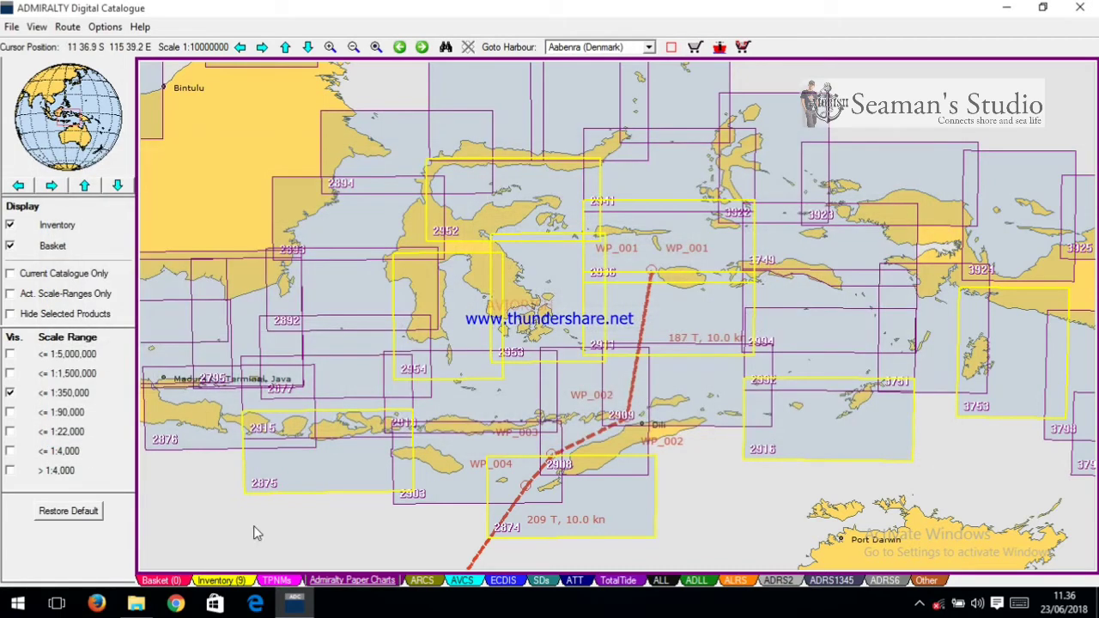
# Switch to File Explorer, open the SD text file in CONTOH MENTAHAN to review its publication numbers, and save and close it
pyautogui.click(134, 604)
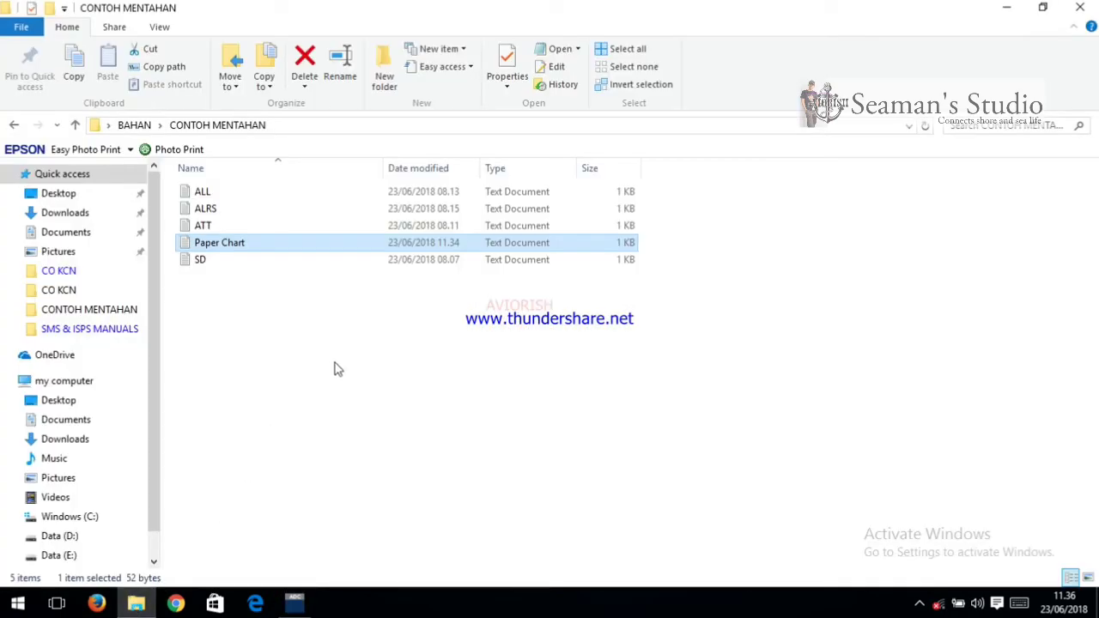
pyautogui.click(220, 266)
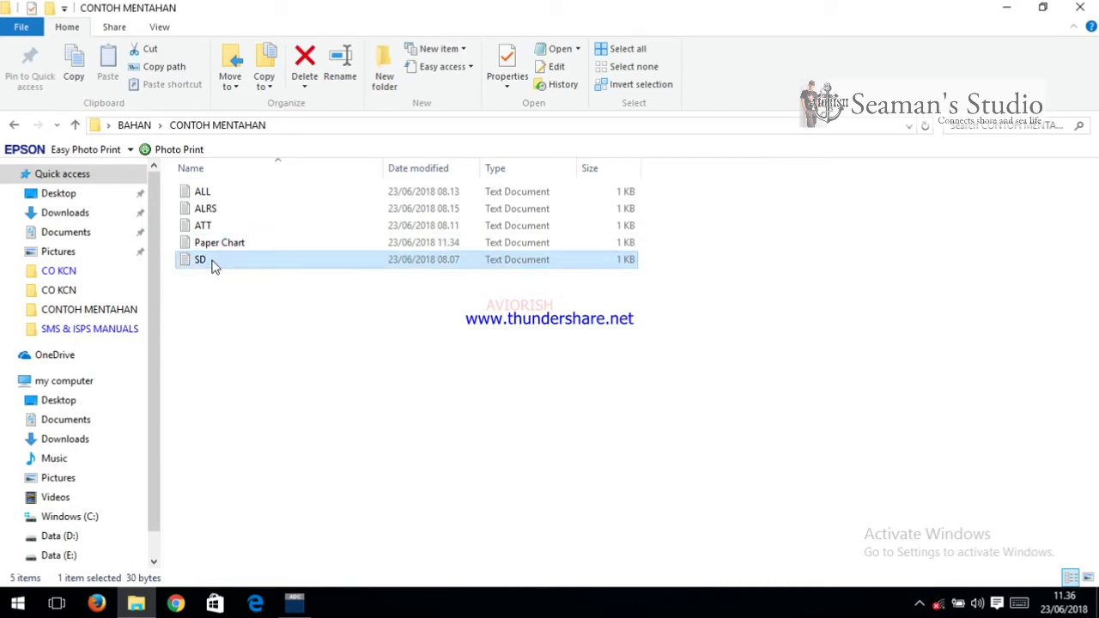
pyautogui.click(214, 263)
pyautogui.click(237, 302)
pyautogui.click(214, 265)
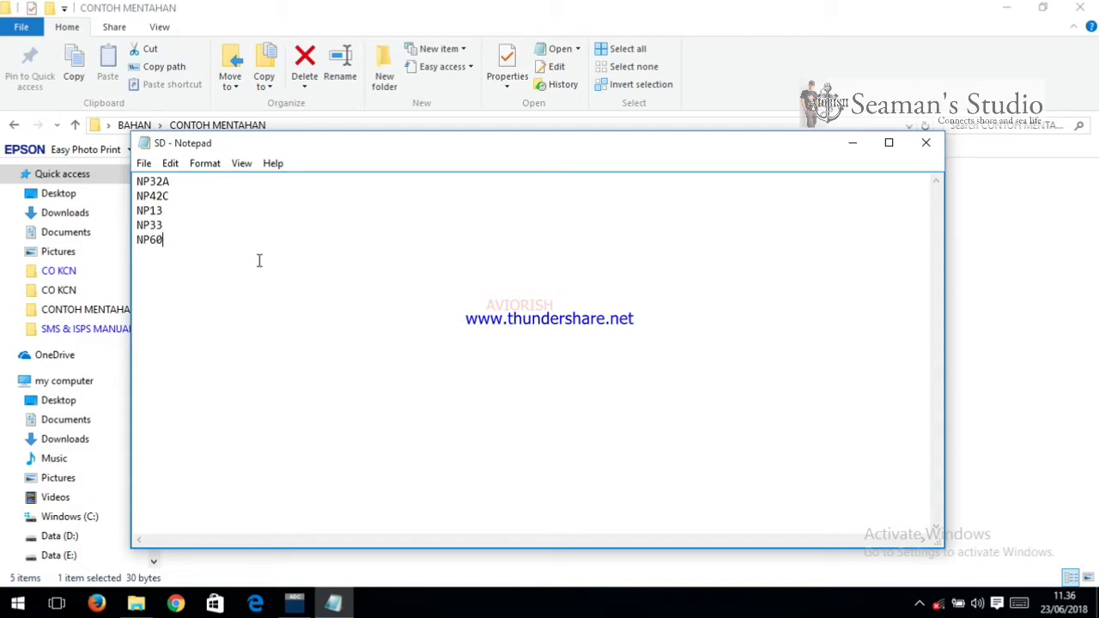
pyautogui.click(925, 143)
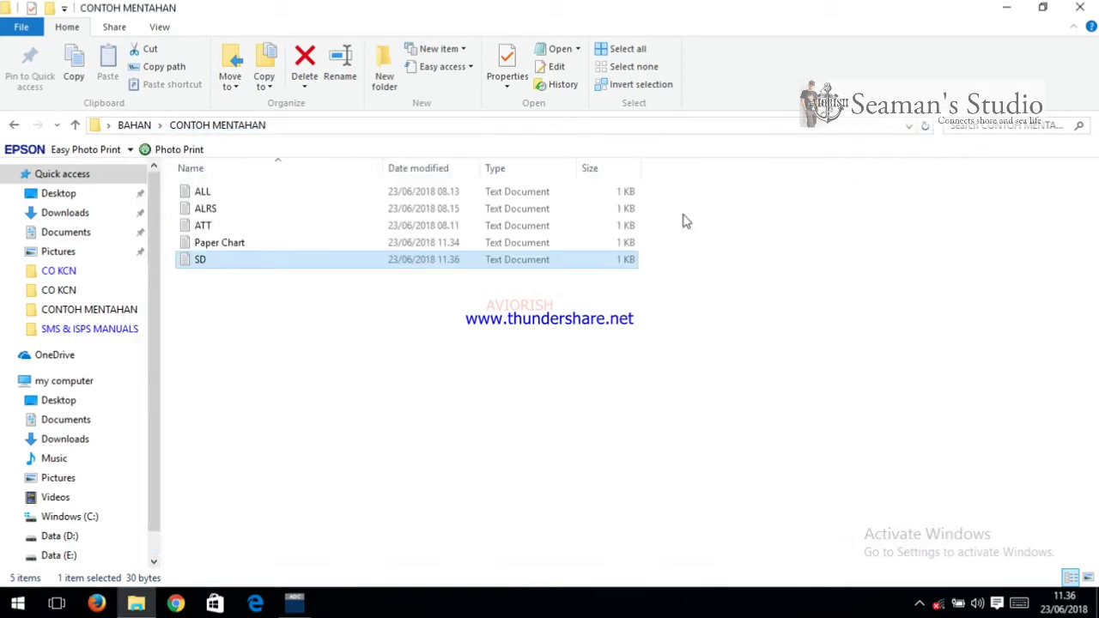
pyautogui.click(218, 268)
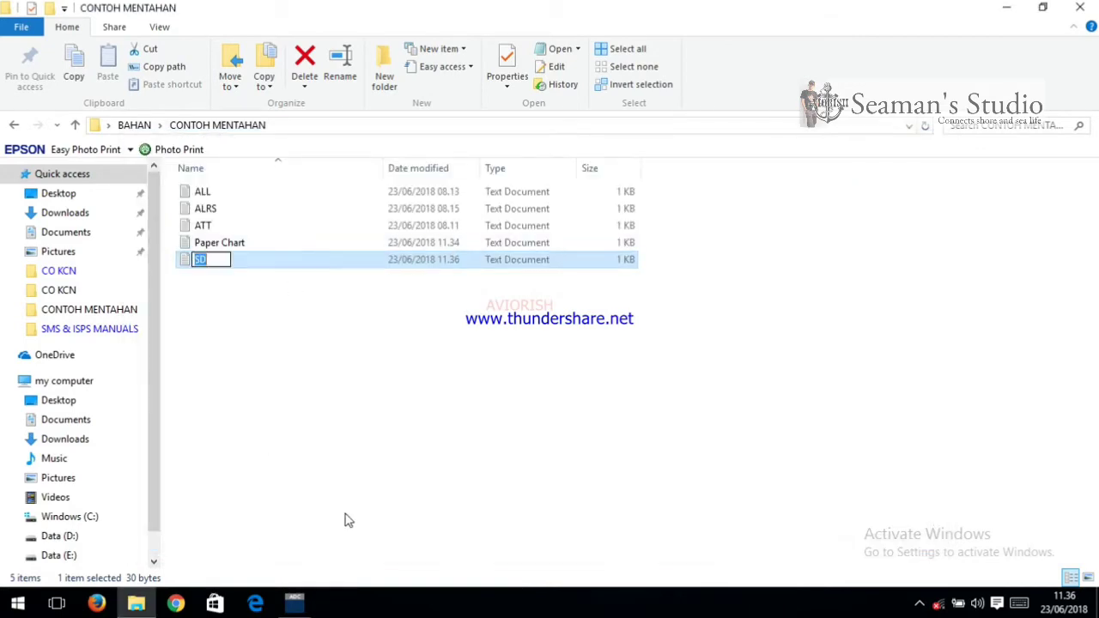
pyautogui.click(346, 517)
# Return to ADMIRALTY Digital Catalogue and clear all products from the inventory in the shopping basket
pyautogui.click(294, 604)
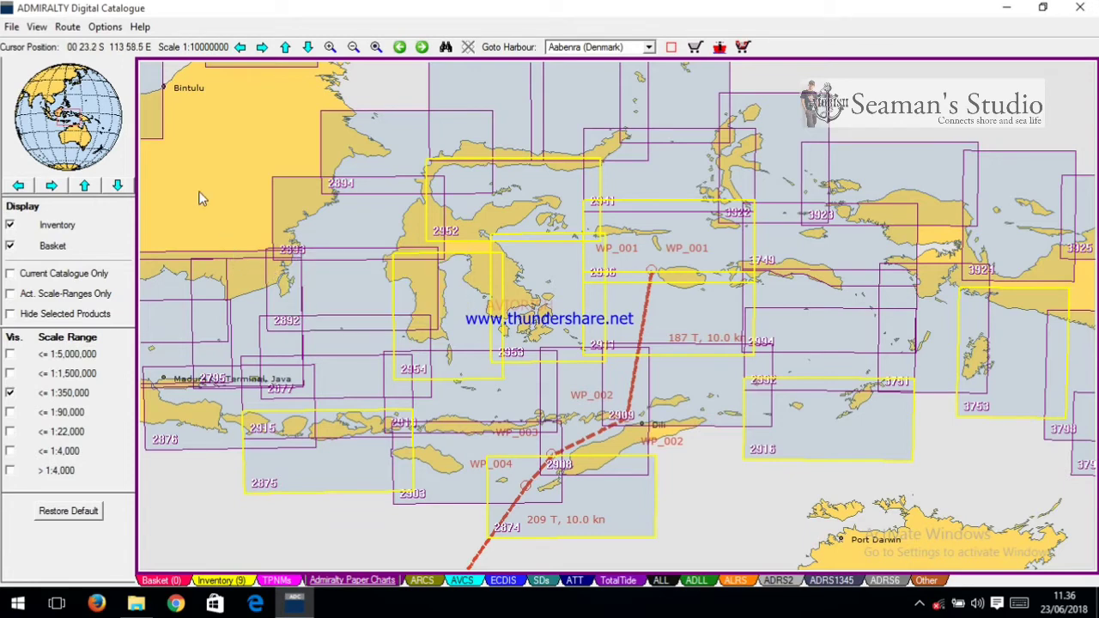
pyautogui.click(695, 48)
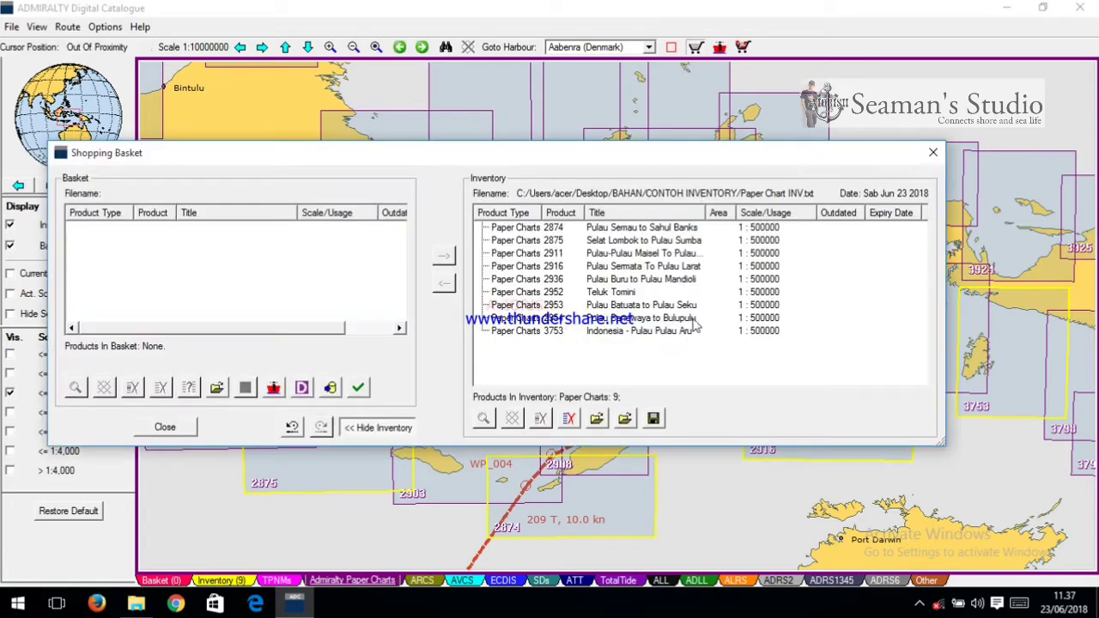
pyautogui.click(569, 420)
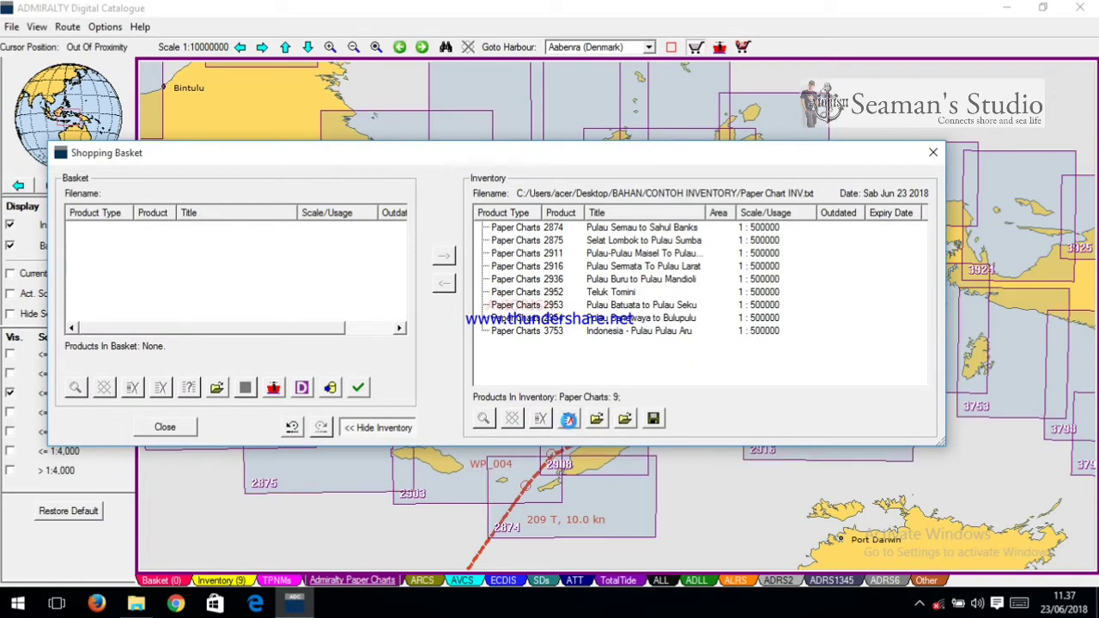
pyautogui.click(933, 156)
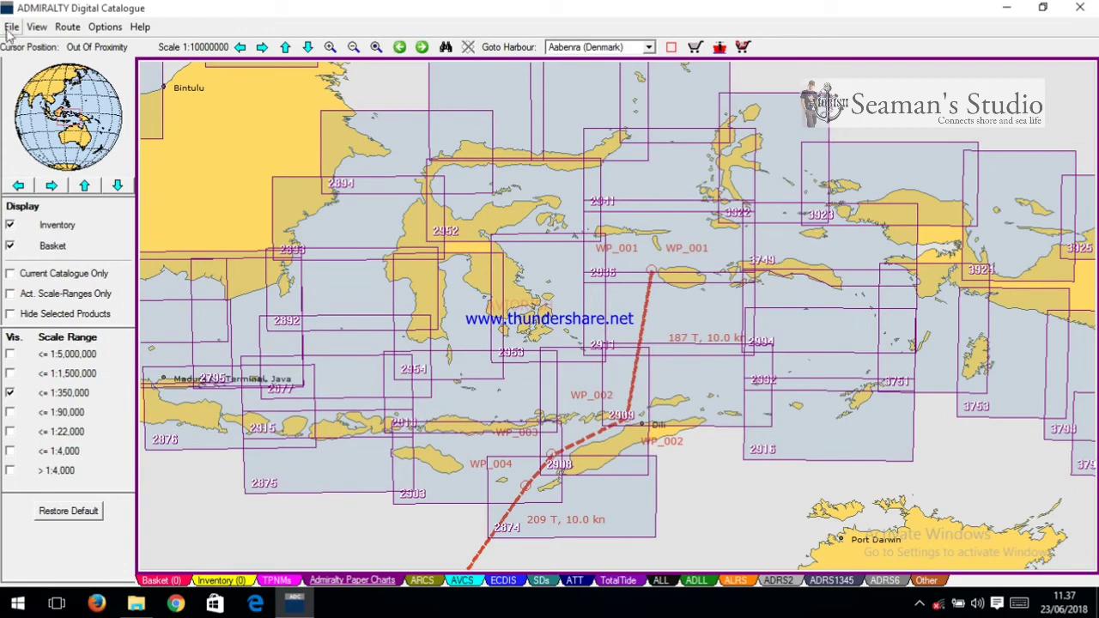
# Start a chart list import and load the SD text file from the CONTOH MENTAHAN folder
pyautogui.click(12, 28)
pyautogui.click(60, 168)
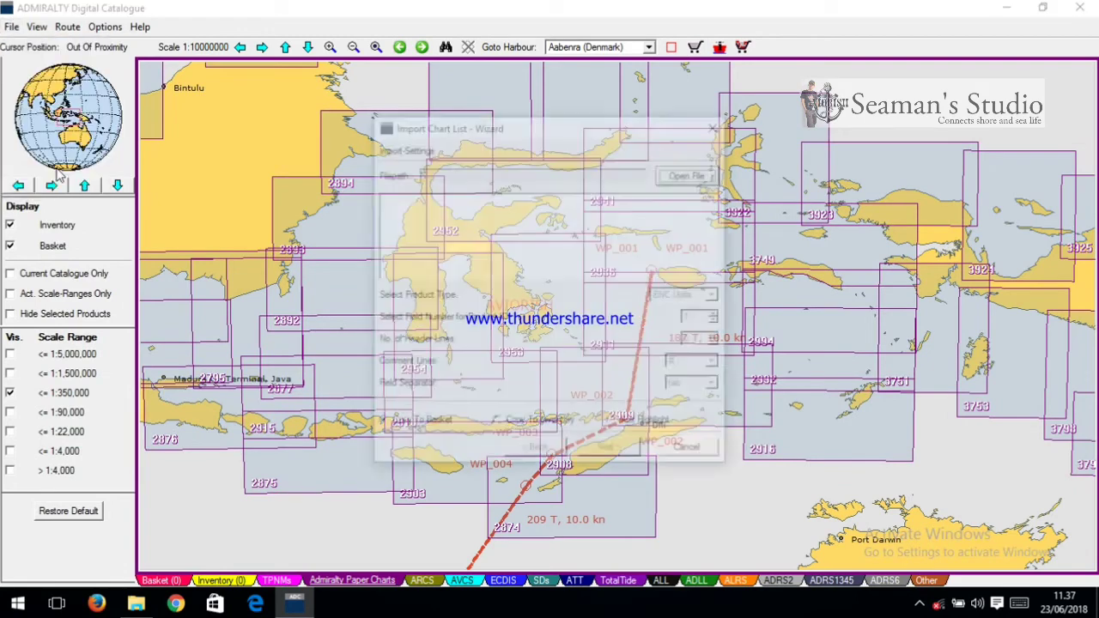
pyautogui.click(691, 173)
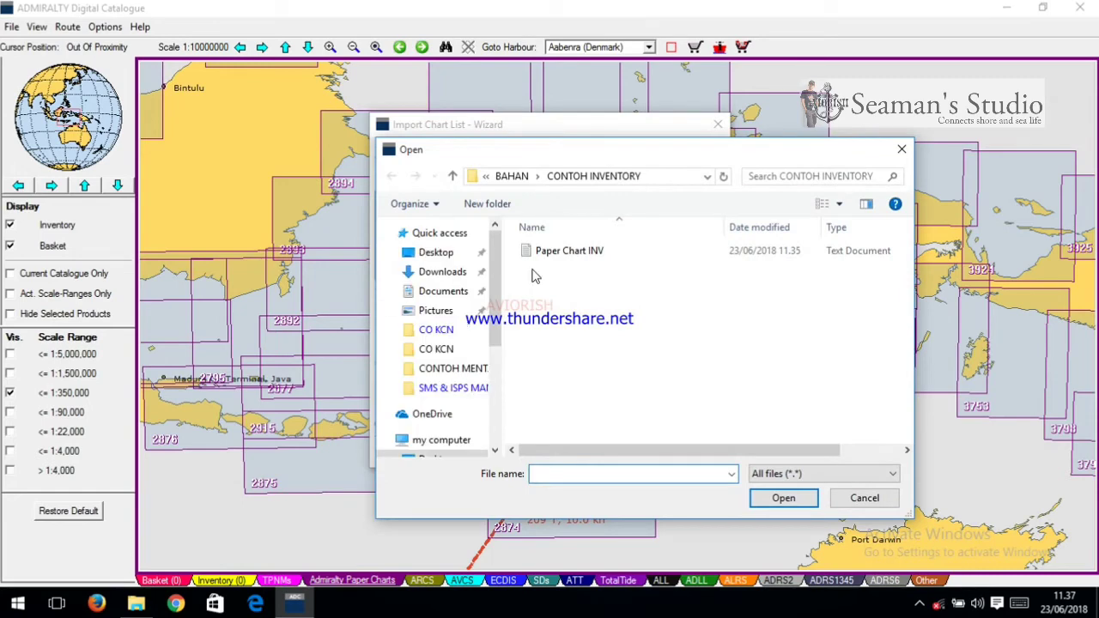
pyautogui.click(514, 176)
pyautogui.doubleClick(578, 284)
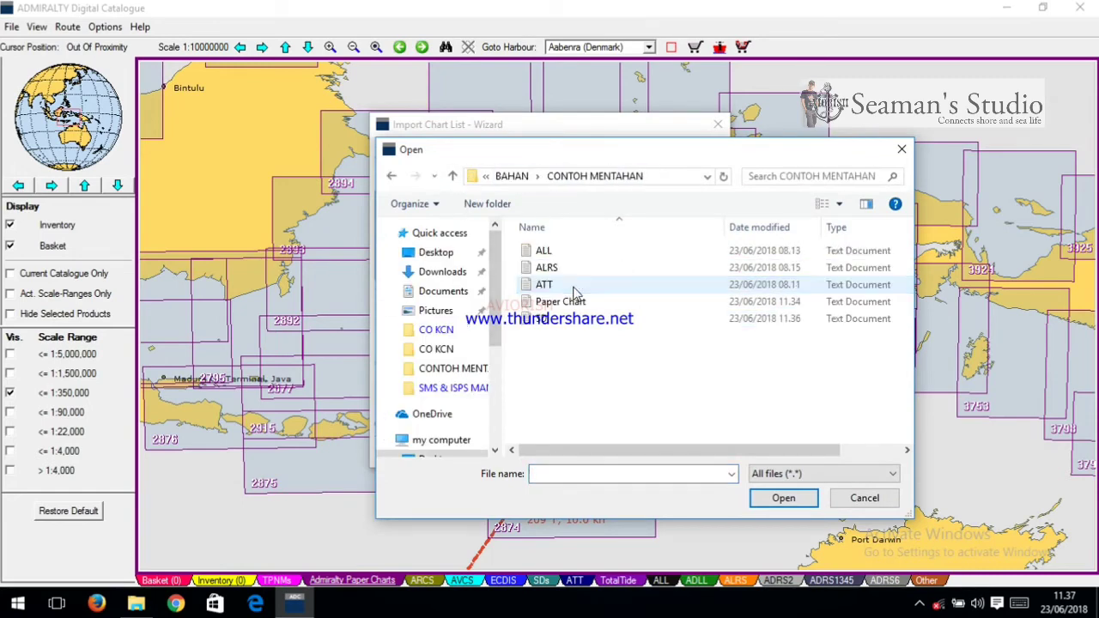
pyautogui.click(543, 326)
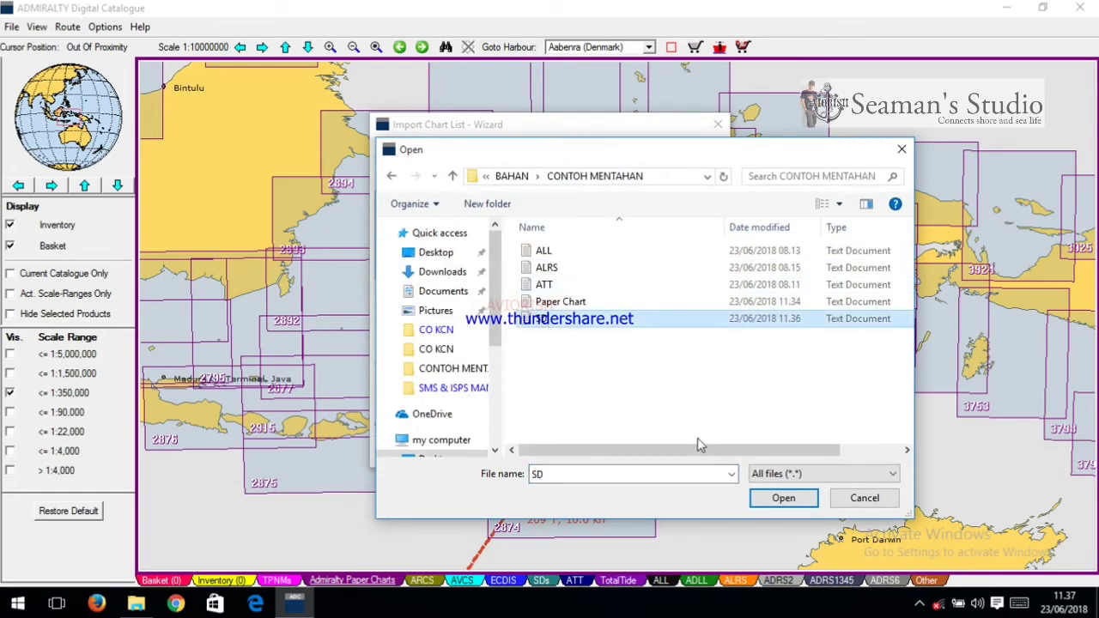
pyautogui.click(781, 500)
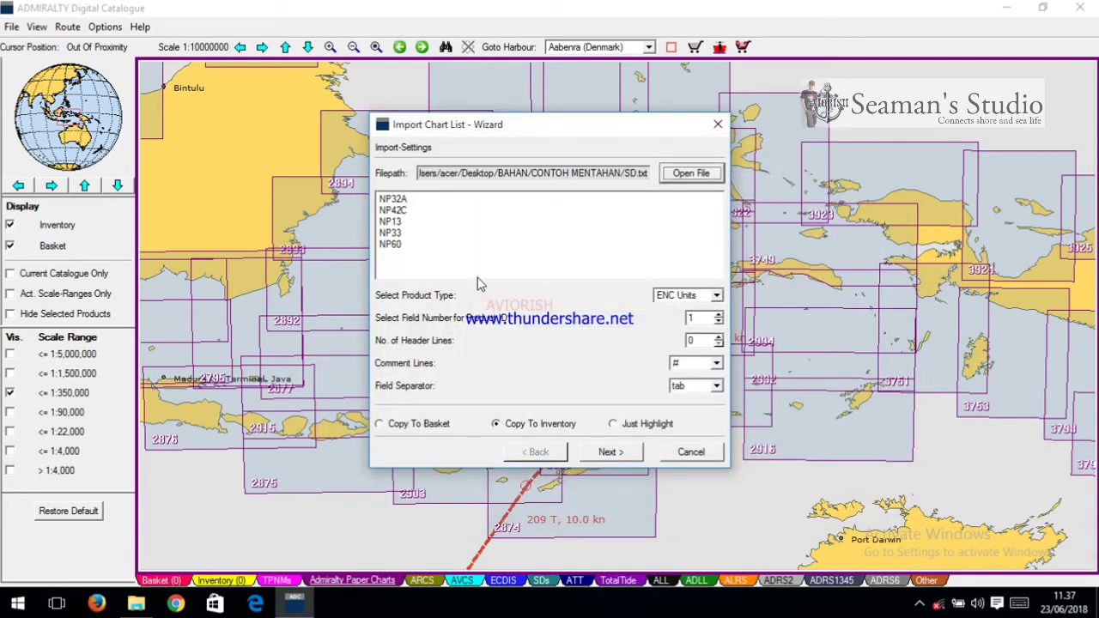
# Import the list into the inventory with product type SDs, and display the Sailing Directions coverage over the wider region
pyautogui.click(716, 296)
pyautogui.click(674, 346)
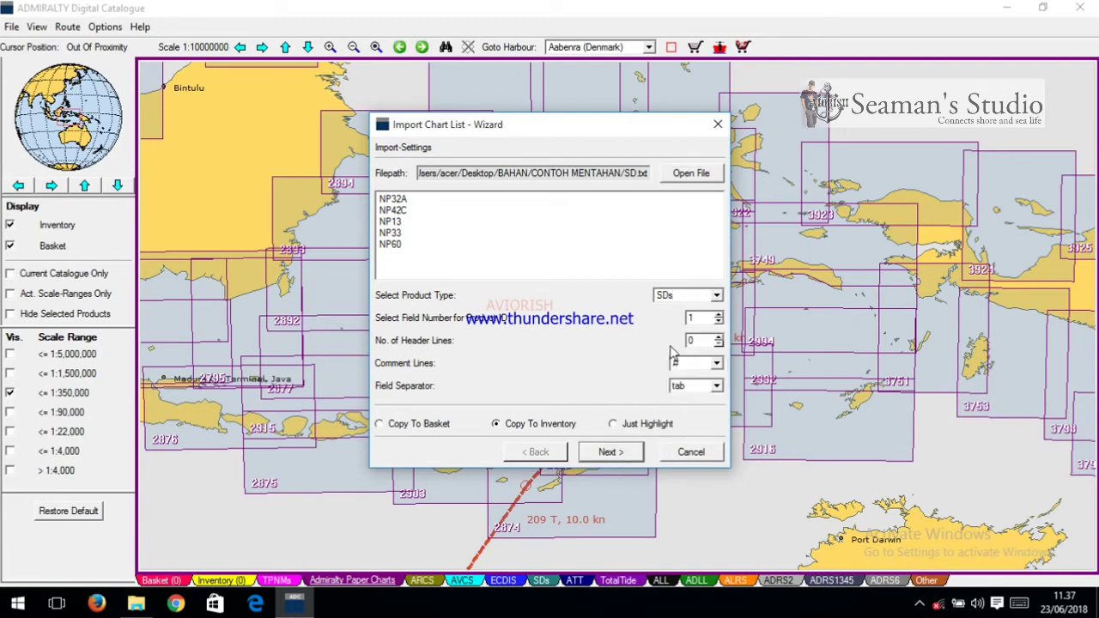
pyautogui.click(606, 455)
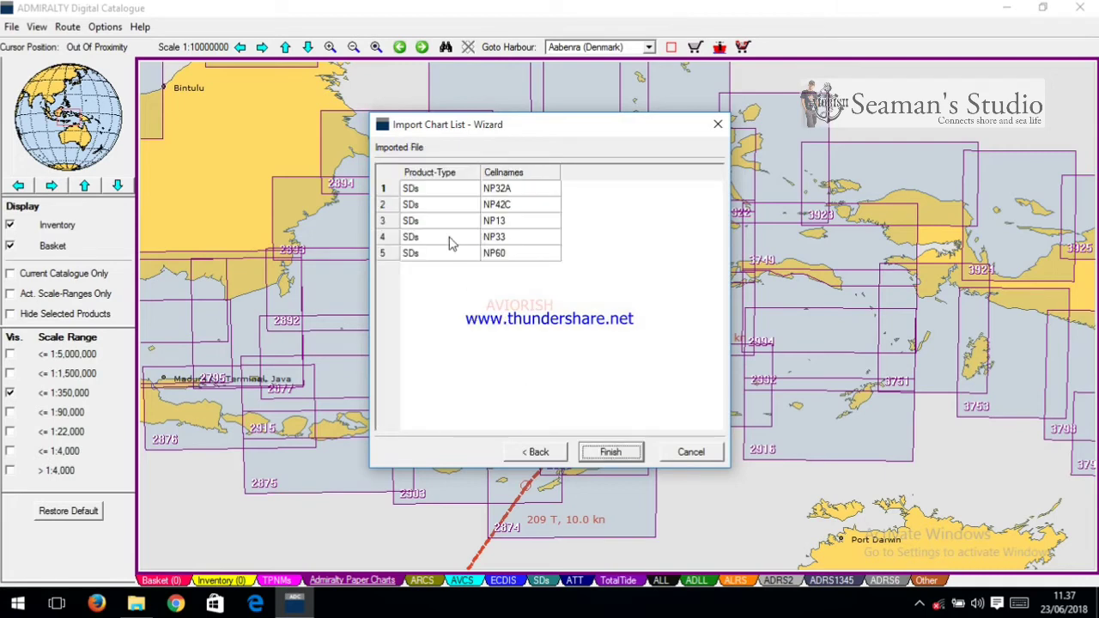
pyautogui.click(610, 453)
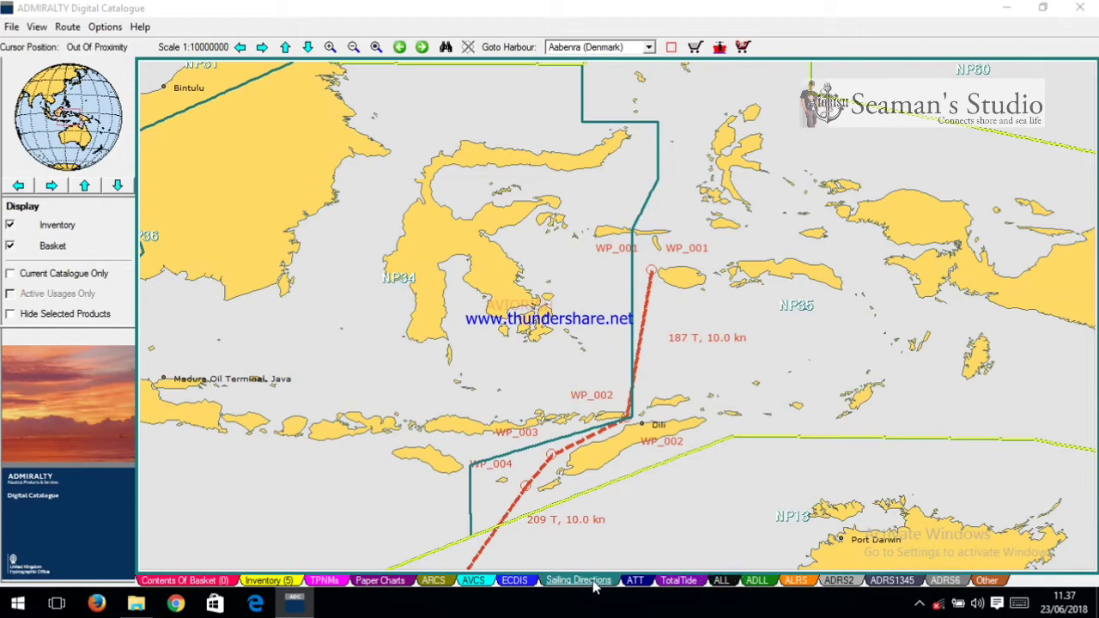
pyautogui.click(353, 47)
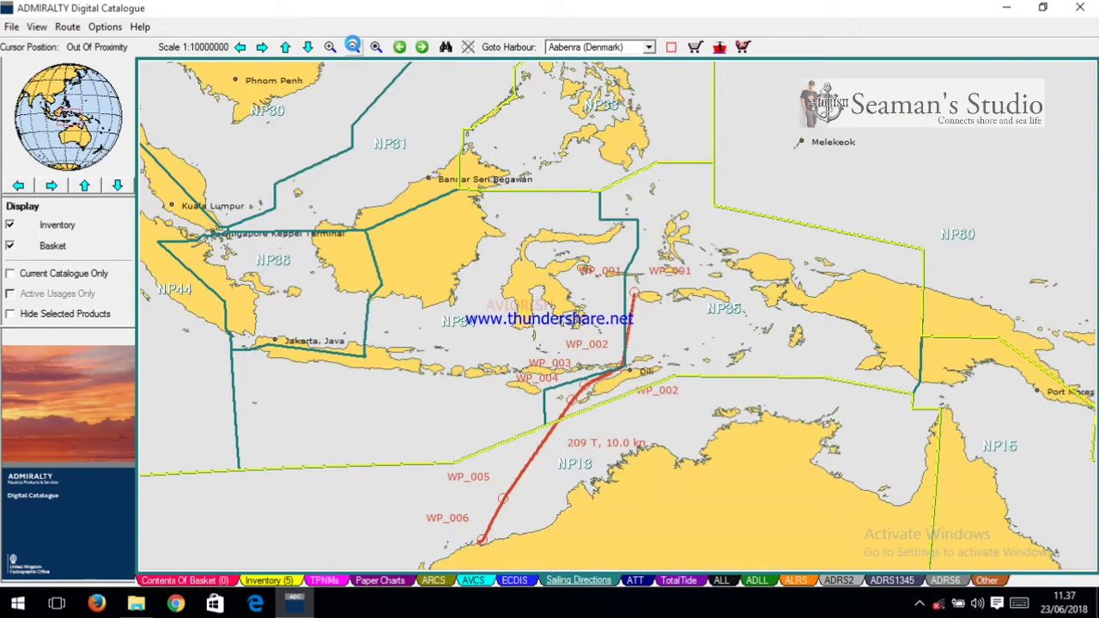
pyautogui.click(352, 46)
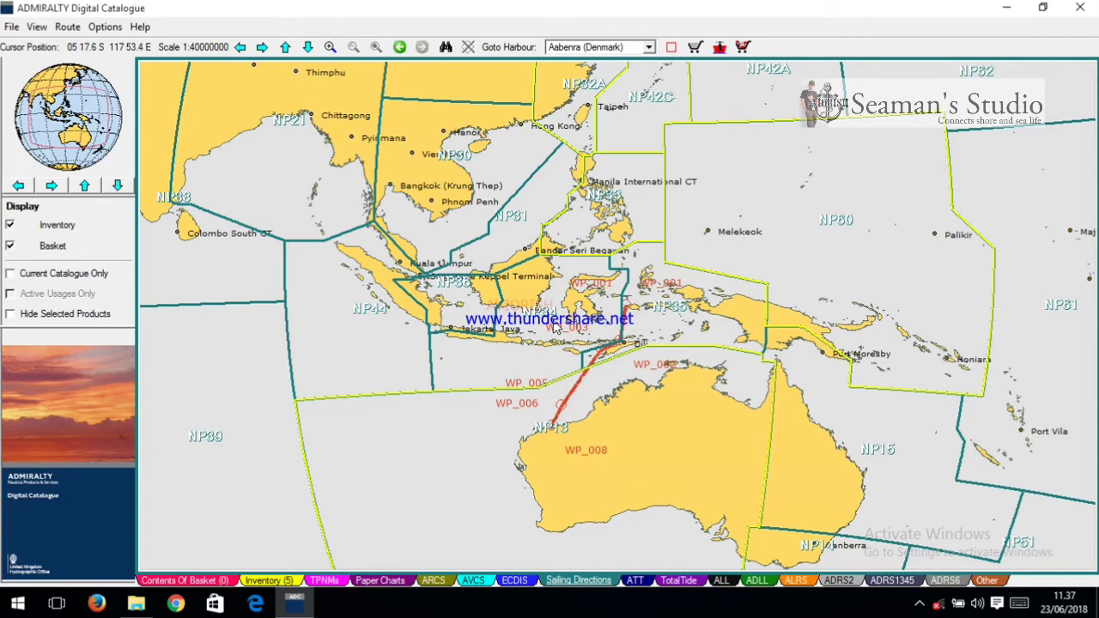
# Switch to File Explorer and review the publication numbers in the ALL, ALRS and ATT text files, closing each one
pyautogui.click(136, 604)
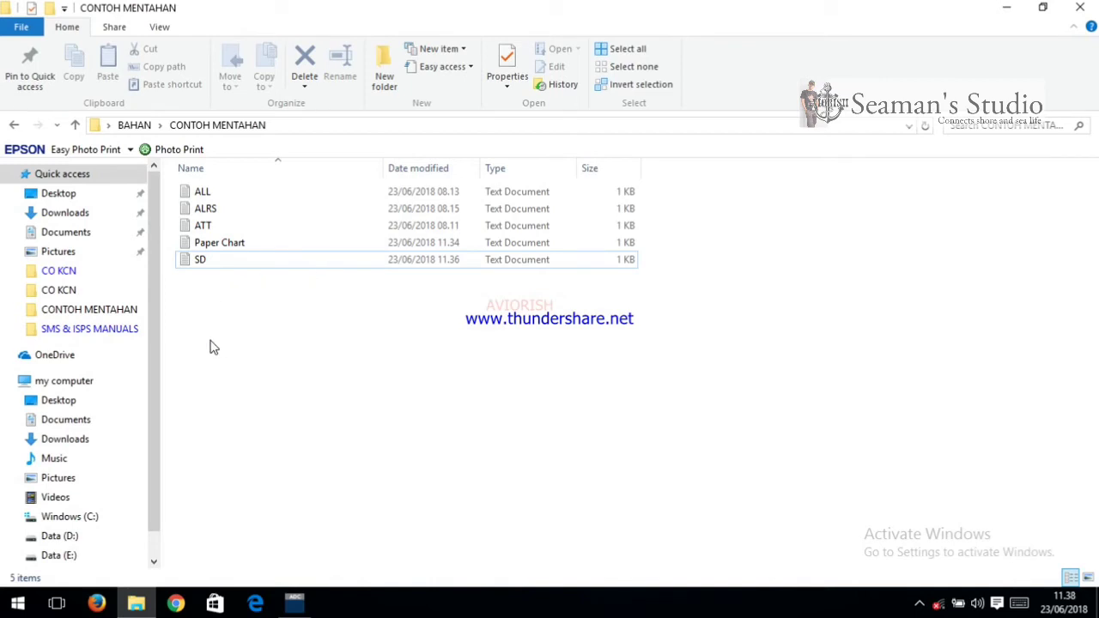
pyautogui.click(203, 195)
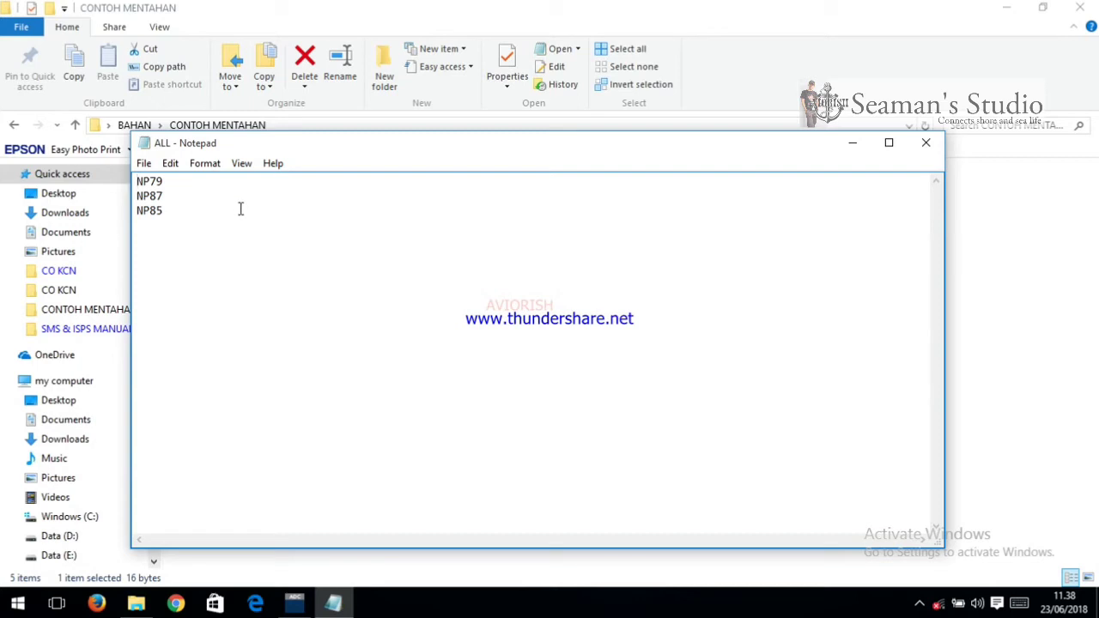
pyautogui.click(927, 143)
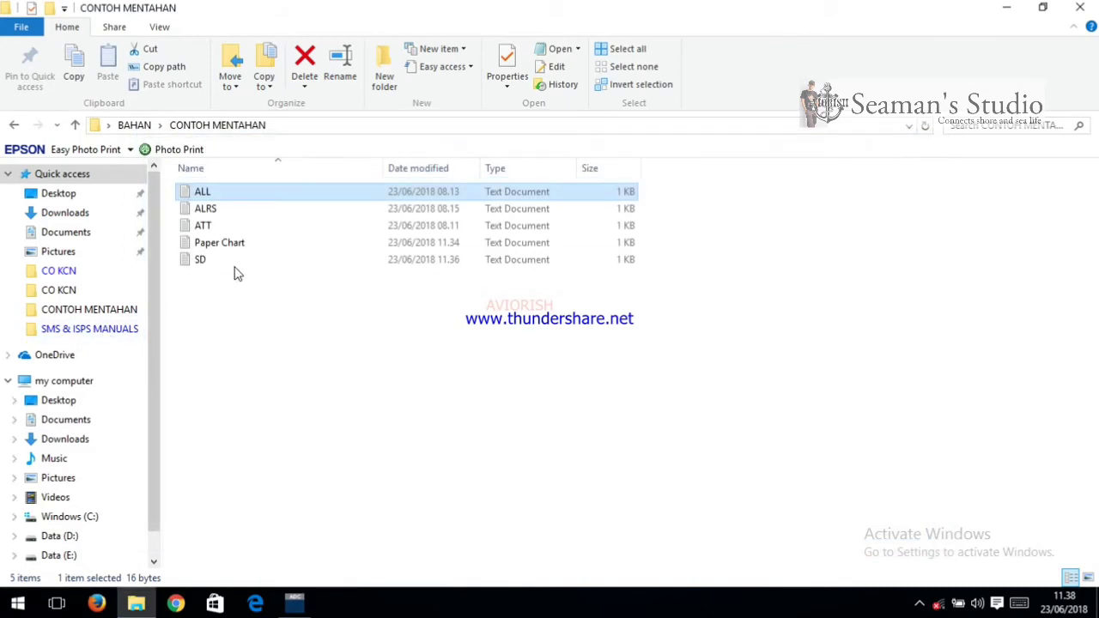
pyautogui.click(226, 214)
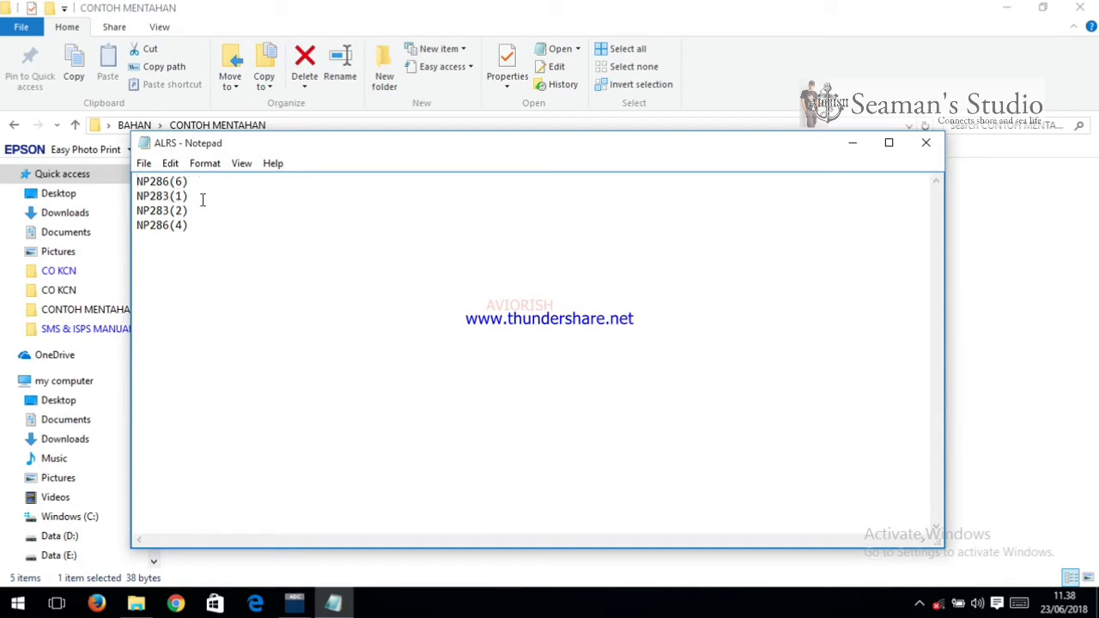
pyautogui.click(926, 142)
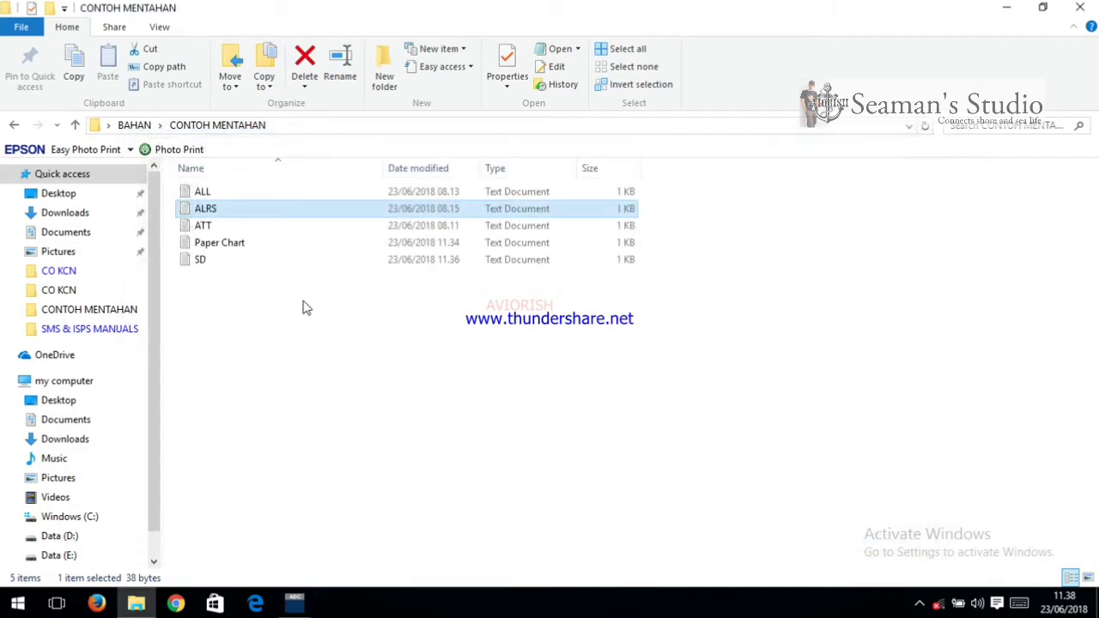
pyautogui.doubleClick(206, 226)
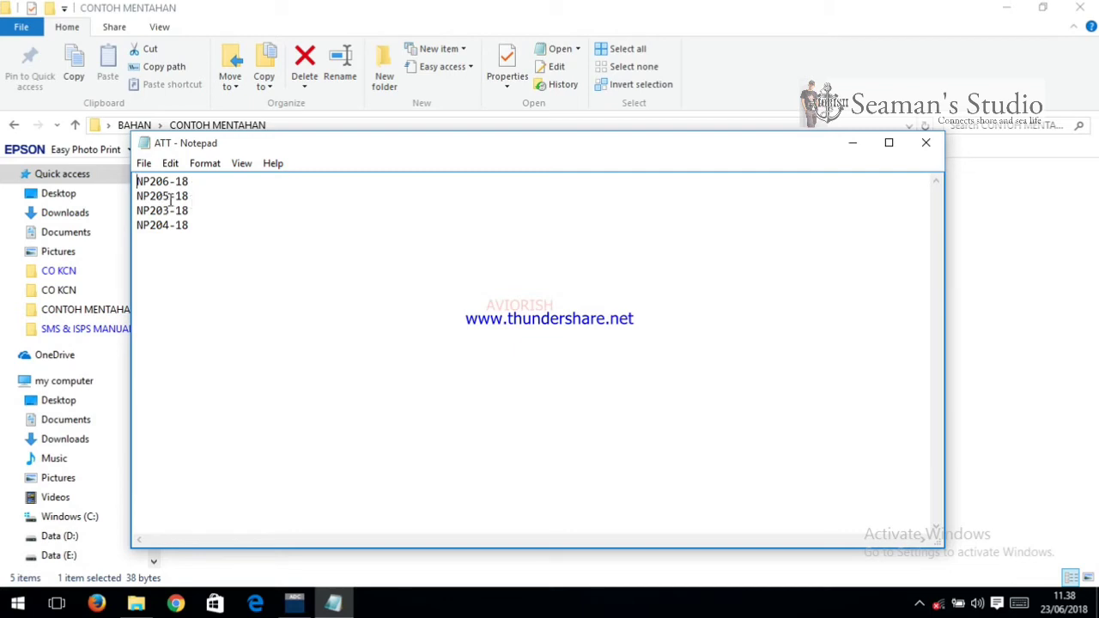
pyautogui.click(925, 142)
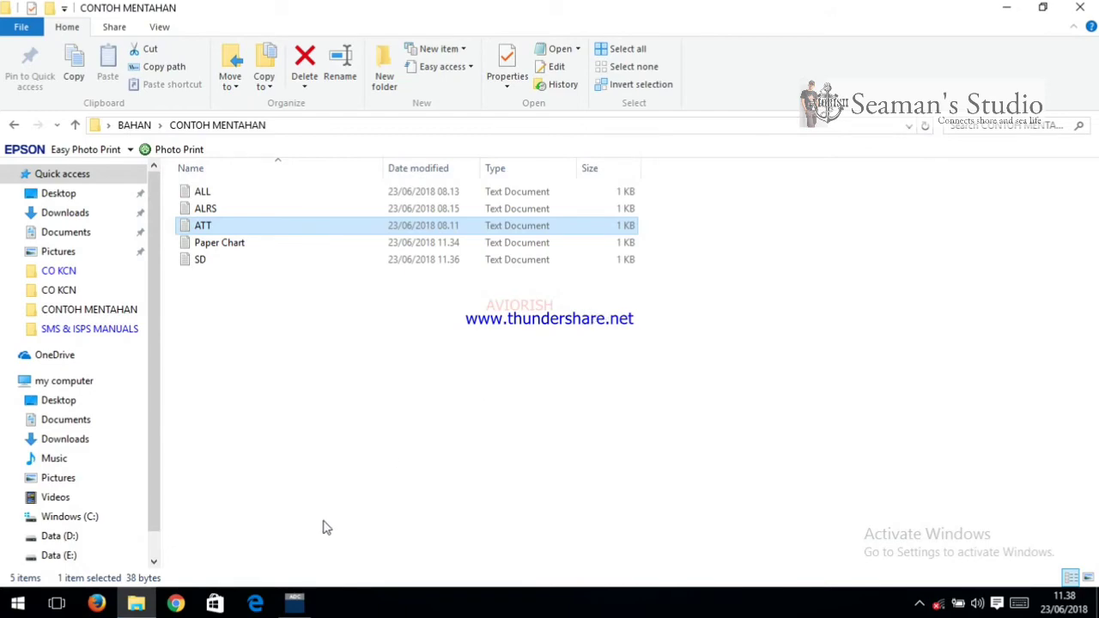
# Return to ADMIRALTY Digital Catalogue and display the AVCS coverage as ENC Units instead of Folios
pyautogui.click(293, 603)
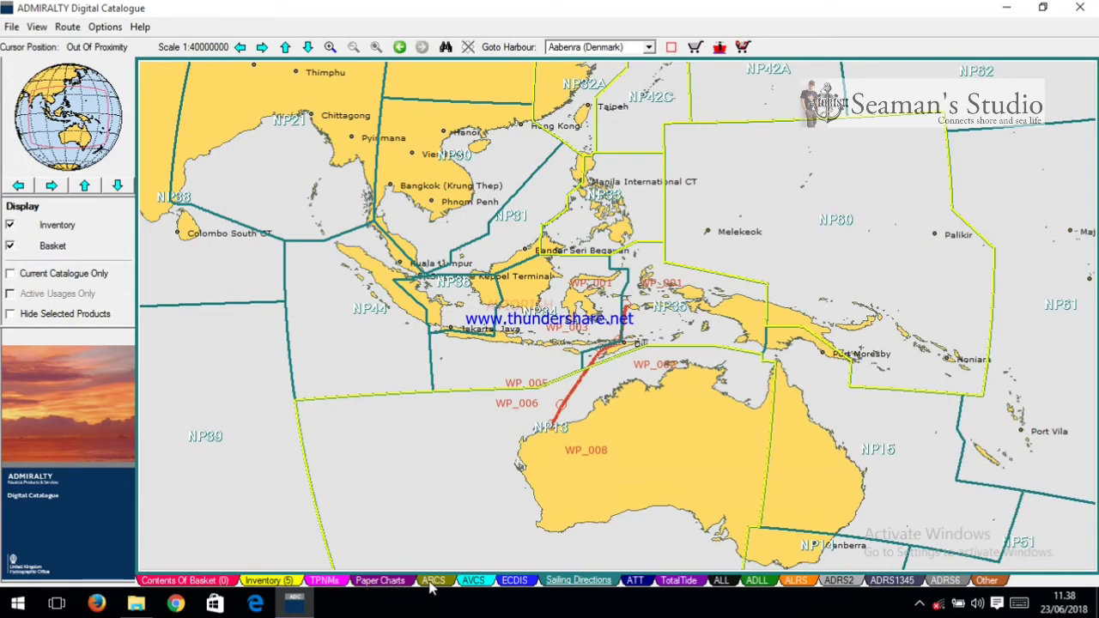
pyautogui.click(473, 582)
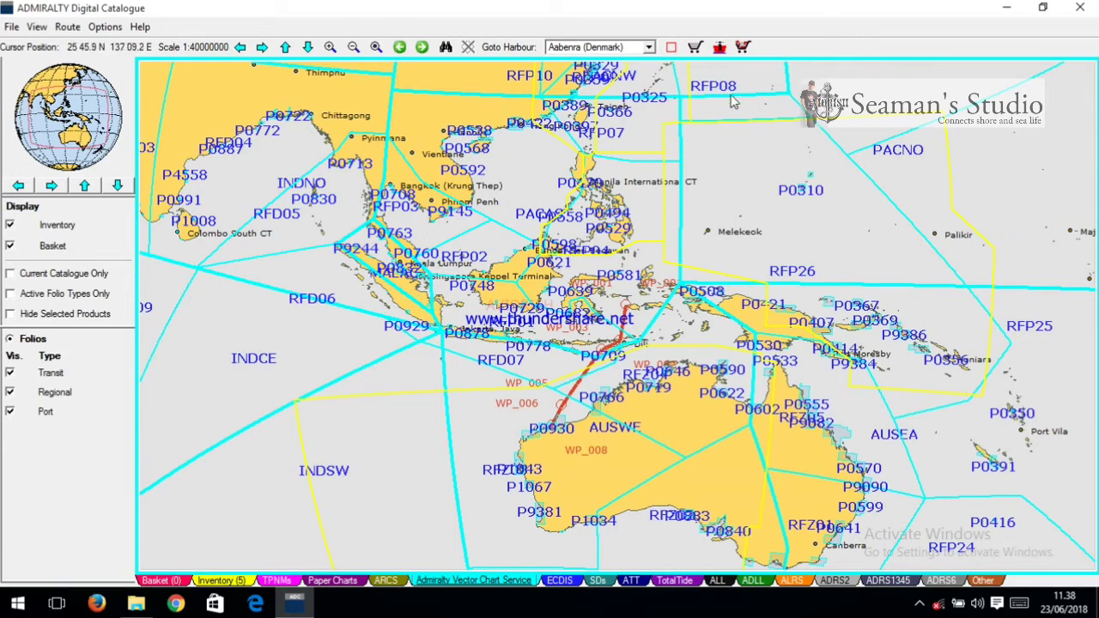
pyautogui.click(1042, 7)
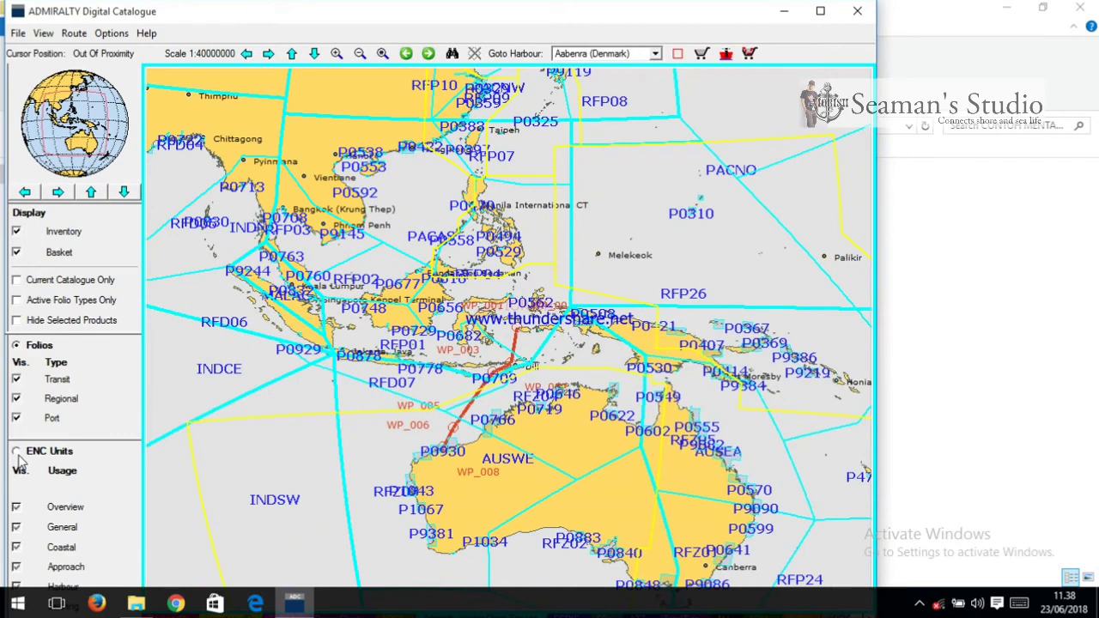
pyautogui.click(16, 452)
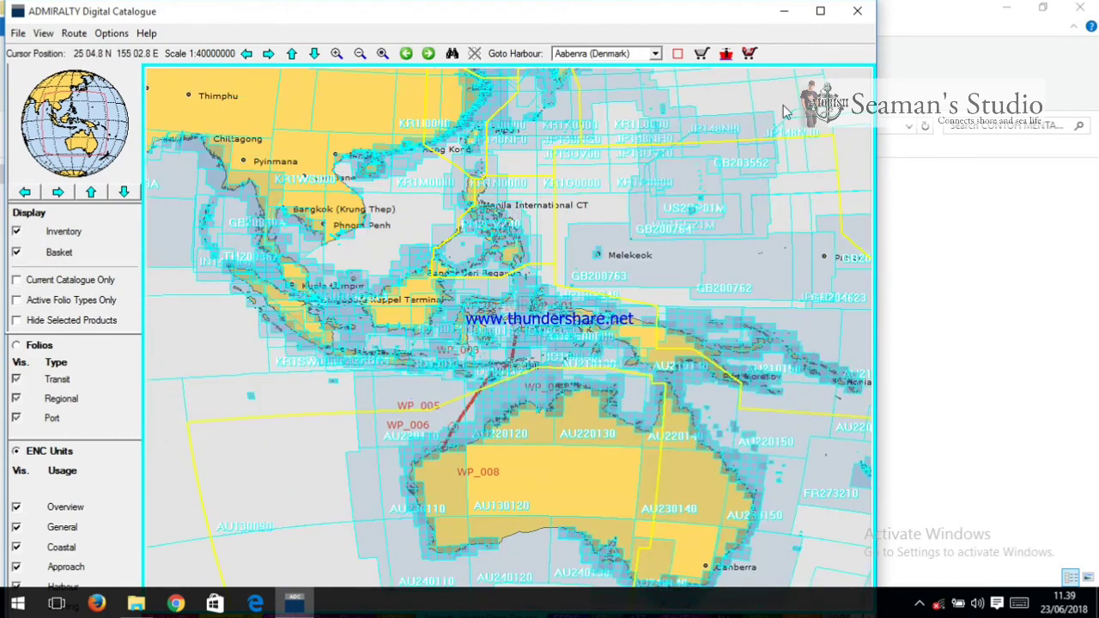
# Maximize the catalogue window and clear all Sailing Directions from the inventory in the Shopping Basket, closing it when done
pyautogui.click(821, 12)
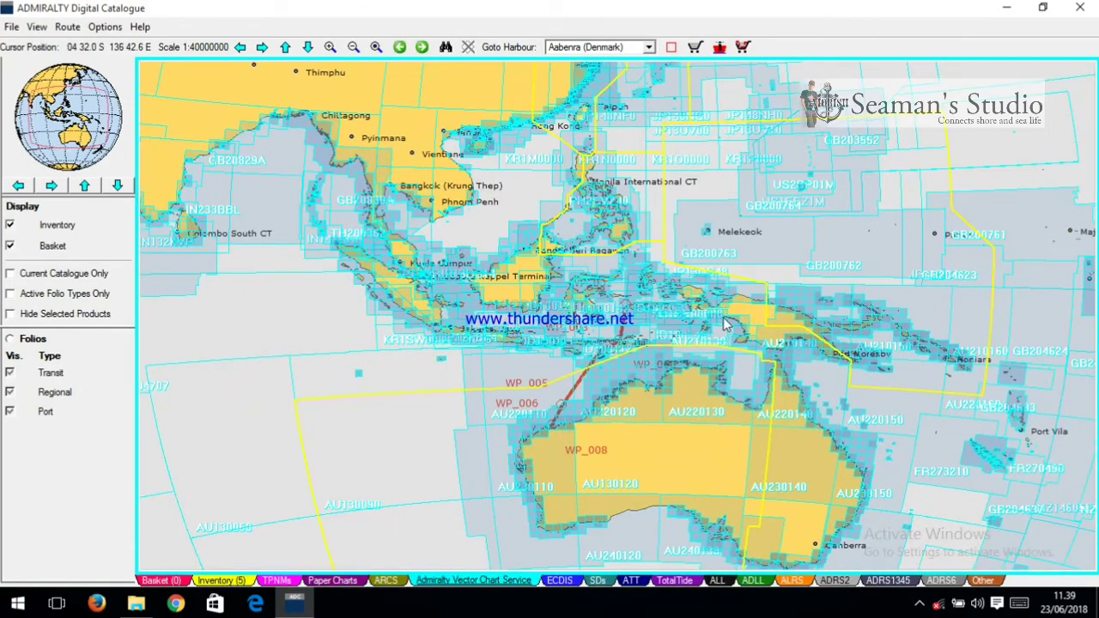
pyautogui.moveTo(695, 368)
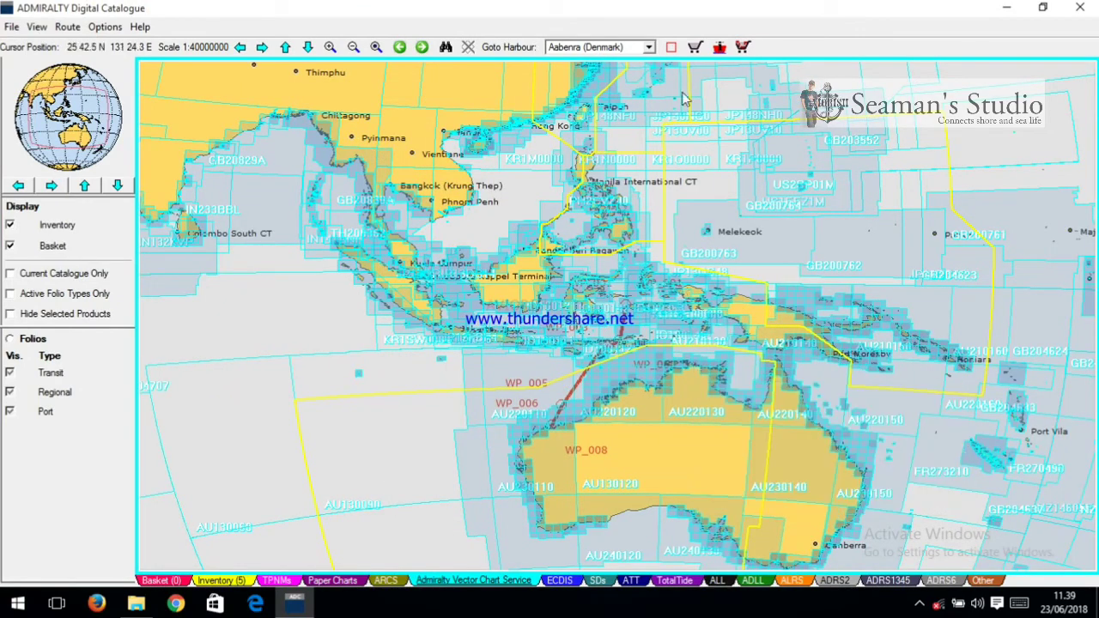
pyautogui.click(693, 48)
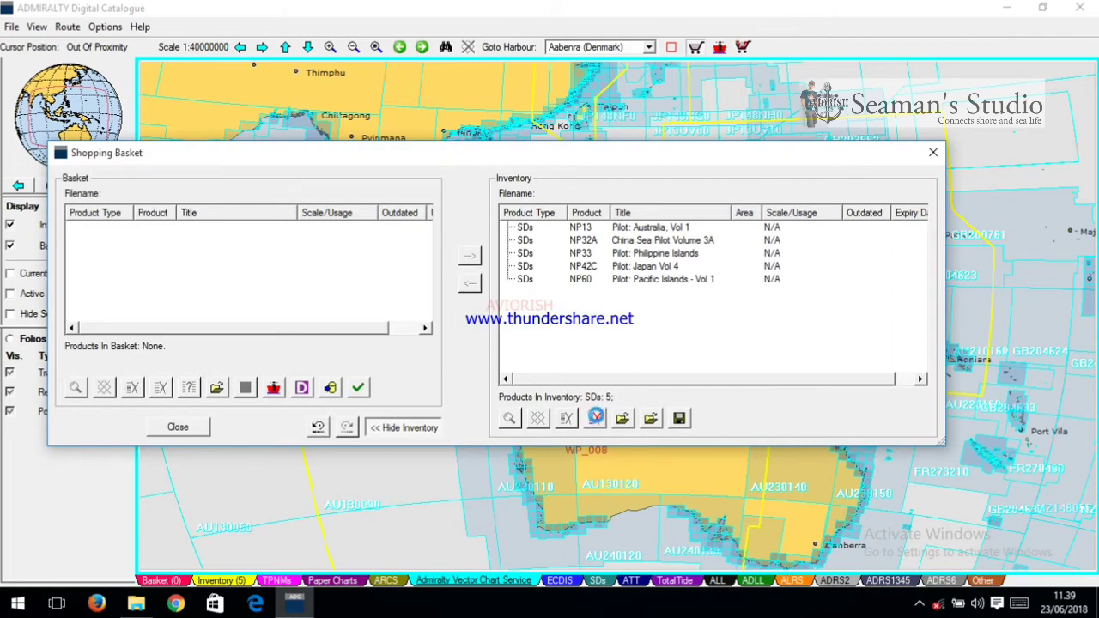
pyautogui.click(596, 417)
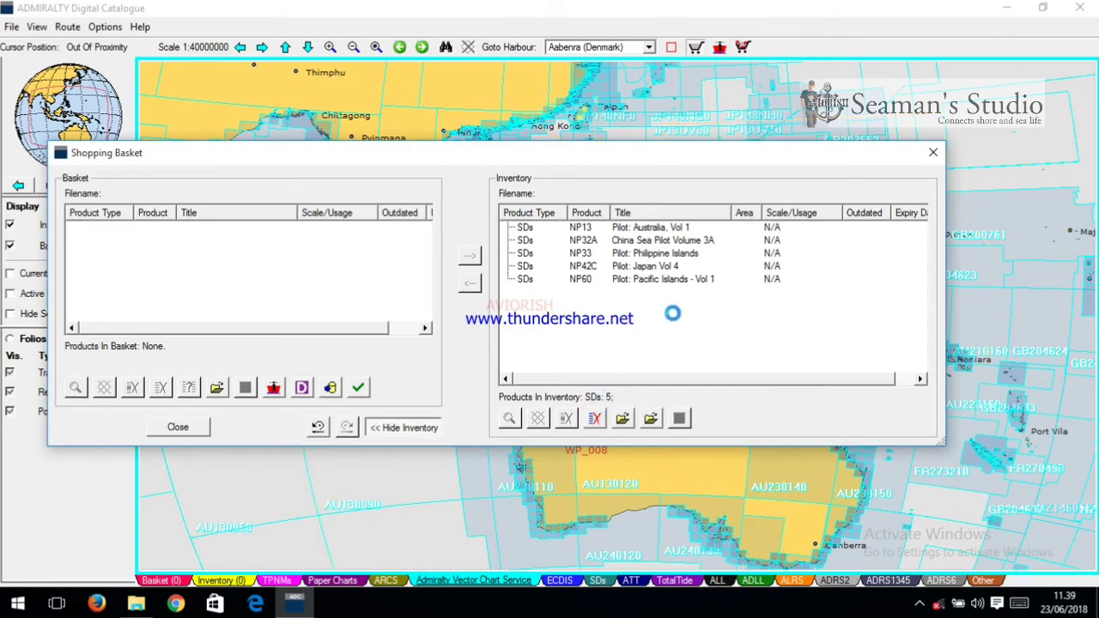
pyautogui.click(932, 154)
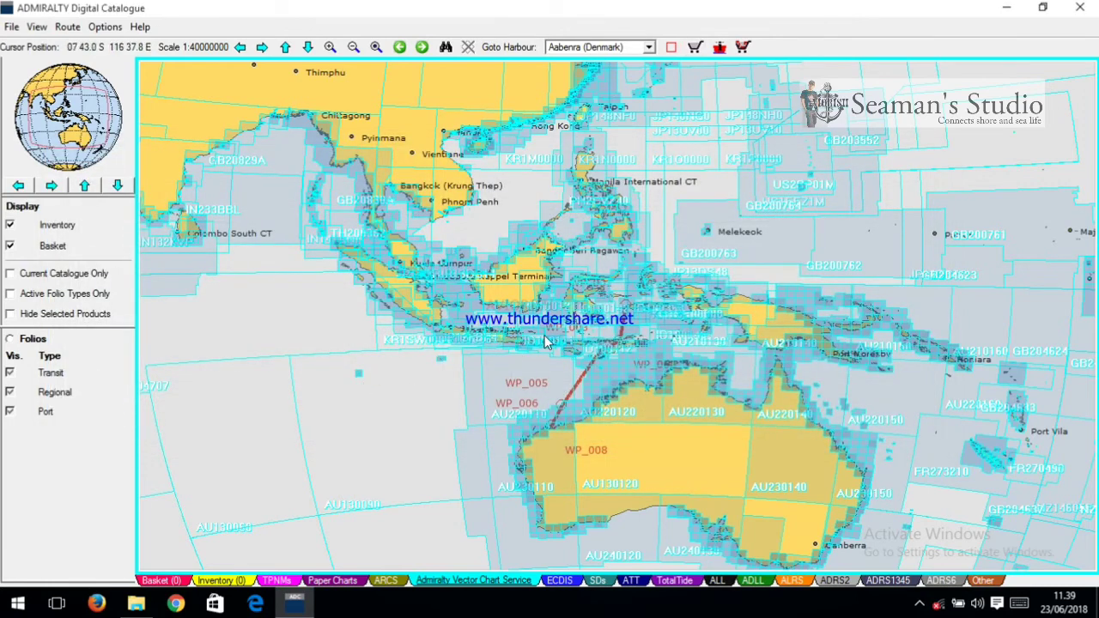
# Start loading a permit file and browse from the CONTOH MENTAHAN folder to the Desktop to locate it
pyautogui.moveTo(473, 264); pyautogui.dragTo(676, 448)
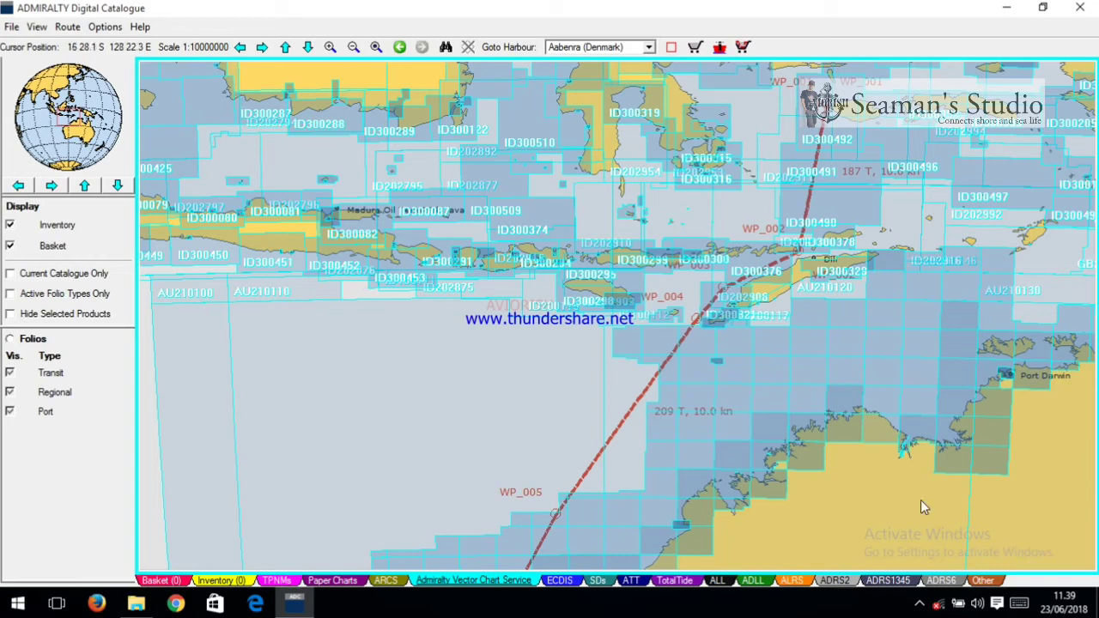
pyautogui.click(12, 29)
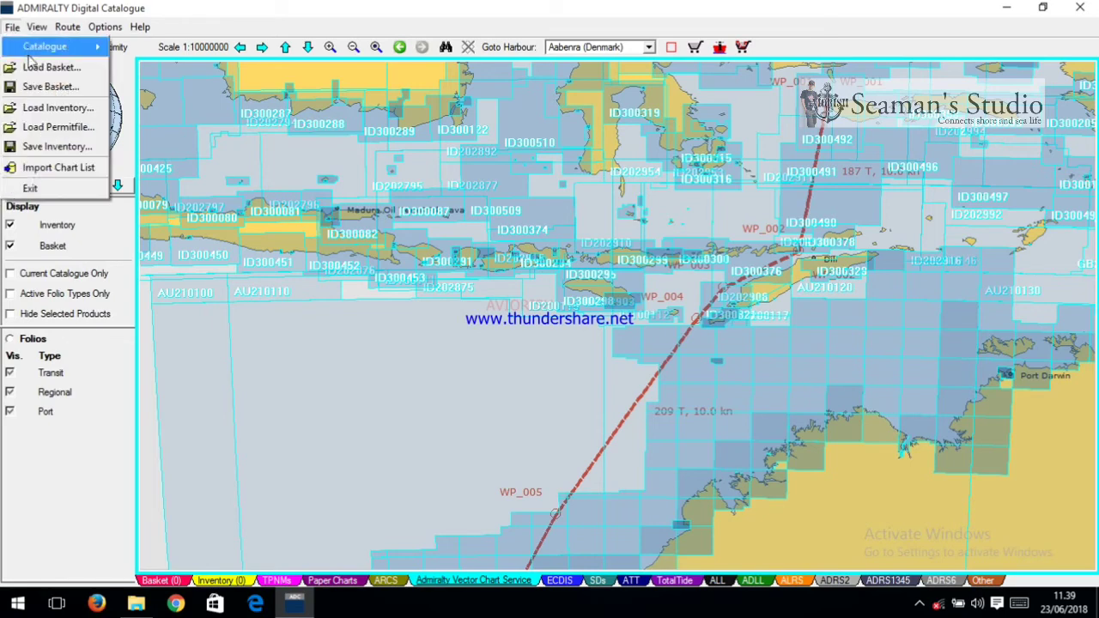
pyautogui.click(51, 127)
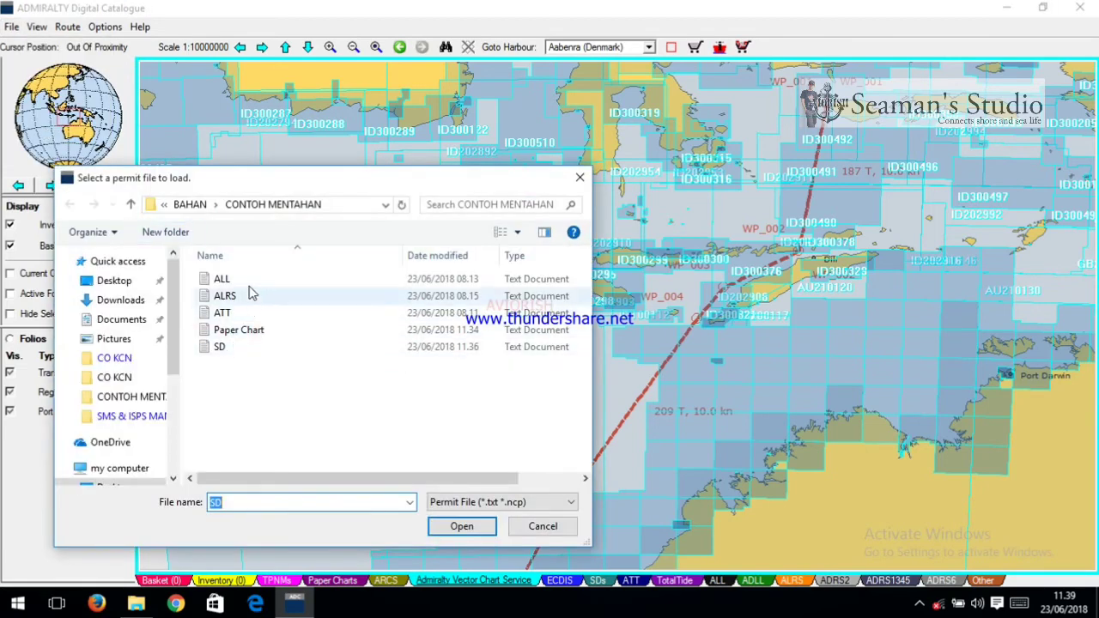
pyautogui.click(165, 206)
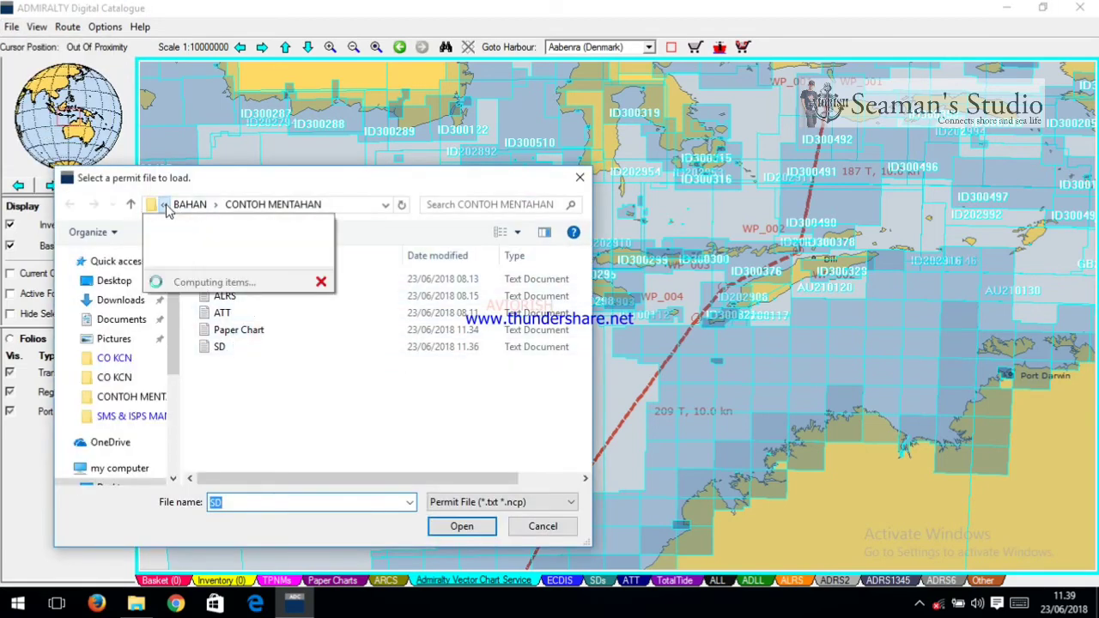
pyautogui.click(215, 204)
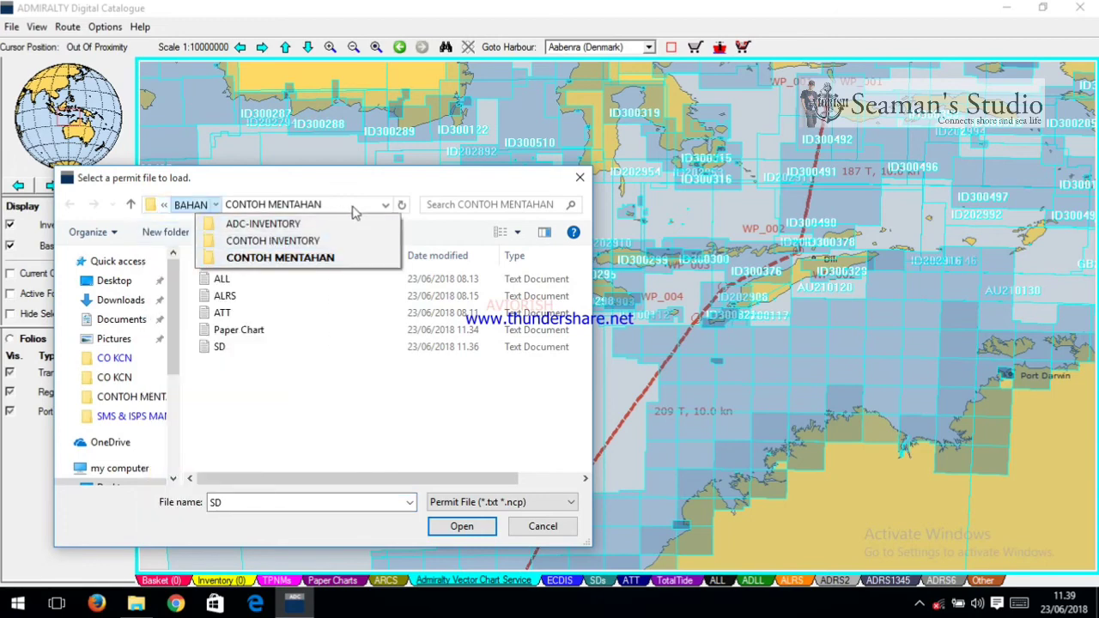
pyautogui.click(382, 207)
pyautogui.click(215, 205)
pyautogui.click(189, 205)
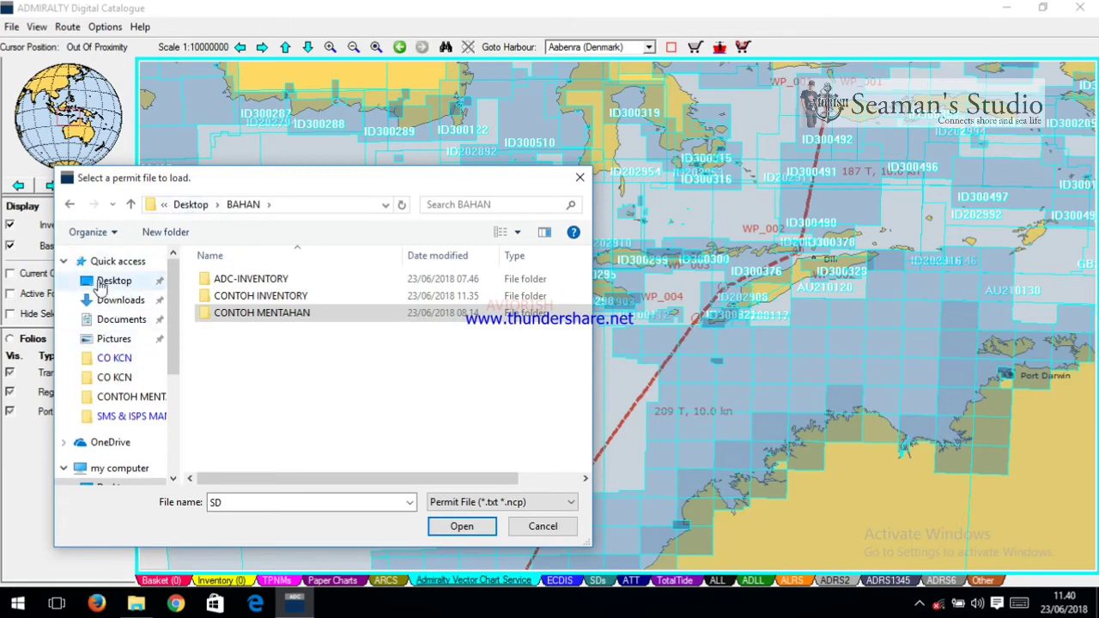
pyautogui.click(114, 281)
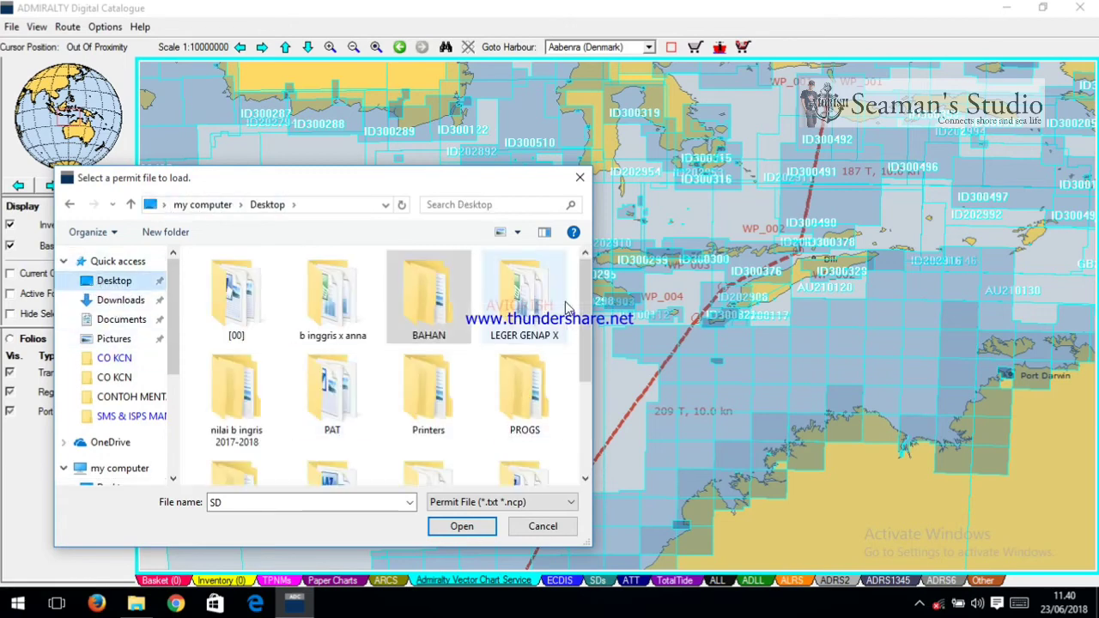